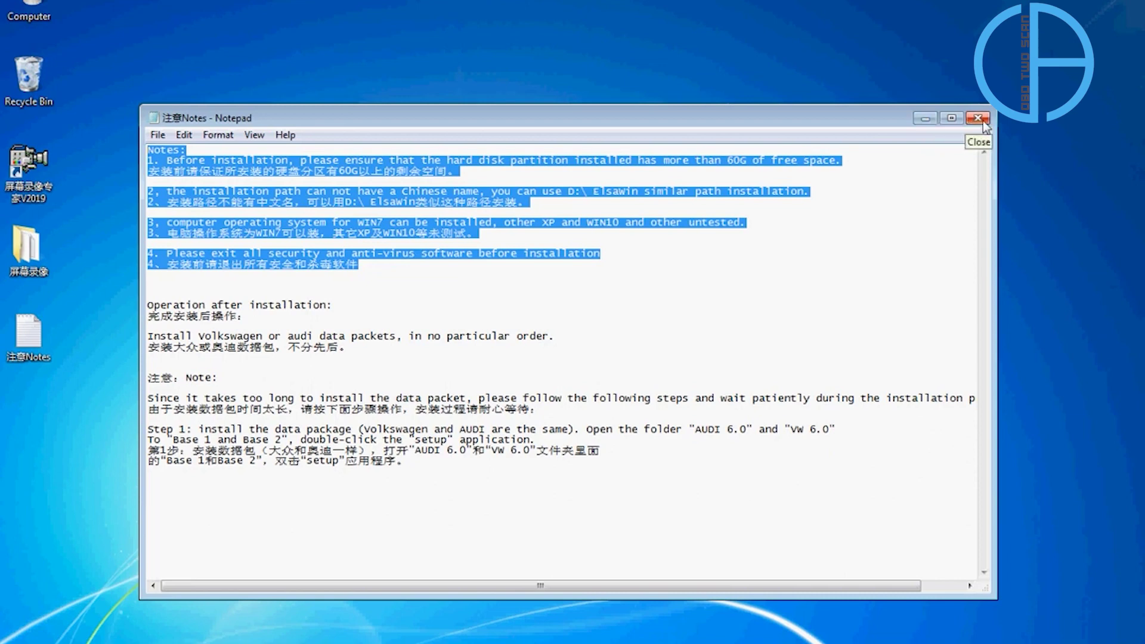
Close the Notepad installation notes window to return to the Windows desktop.
{"action": "left_click", "coordinate": [926, 121]}
Refresh the desktop and open drive G: from Computer.
{"action": "right_click", "coordinate": [376, 197]}
{"action": "left_click", "coordinate": [448, 245]}
{"action": "double_click", "coordinate": [5, 6]}
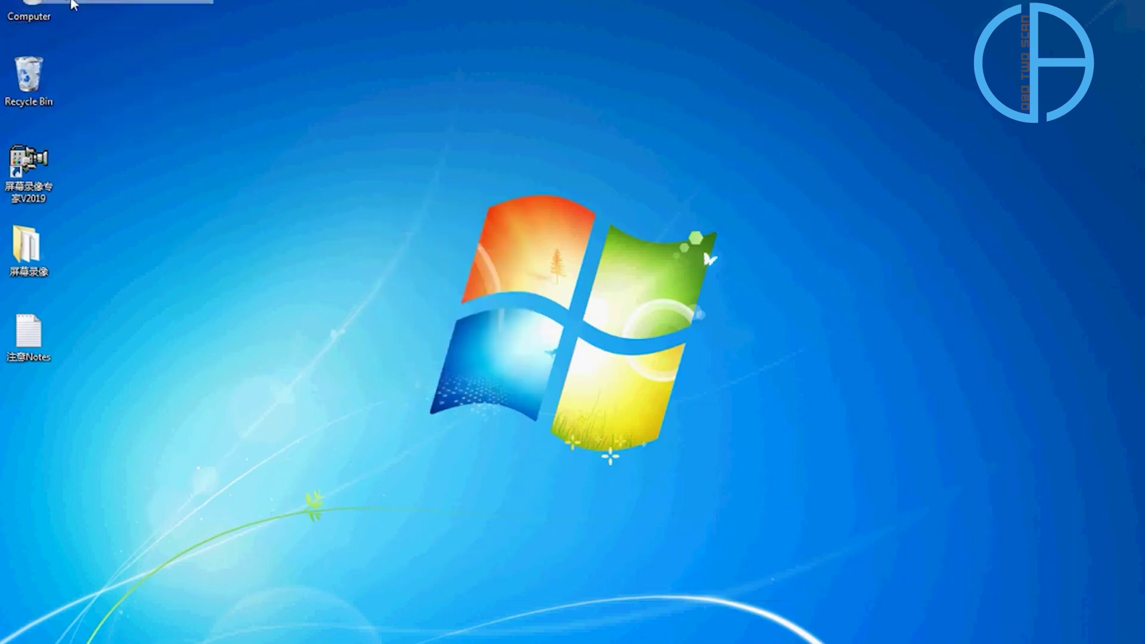
{"action": "left_click", "coordinate": [687, 230]}
{"action": "right_click", "coordinate": [689, 230]}
{"action": "left_click", "coordinate": [710, 235]}
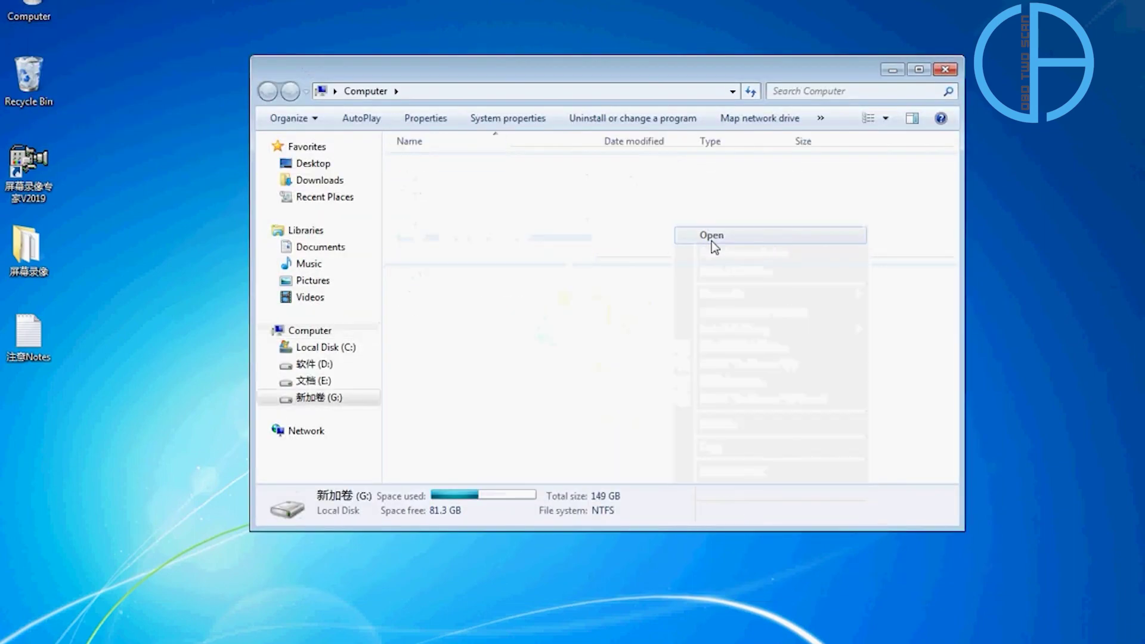
Extract the Framework V4.0 archive with WinRAR into its default folder, then close WinRAR.
{"action": "left_click", "coordinate": [446, 182]}
{"action": "right_click", "coordinate": [446, 182]}
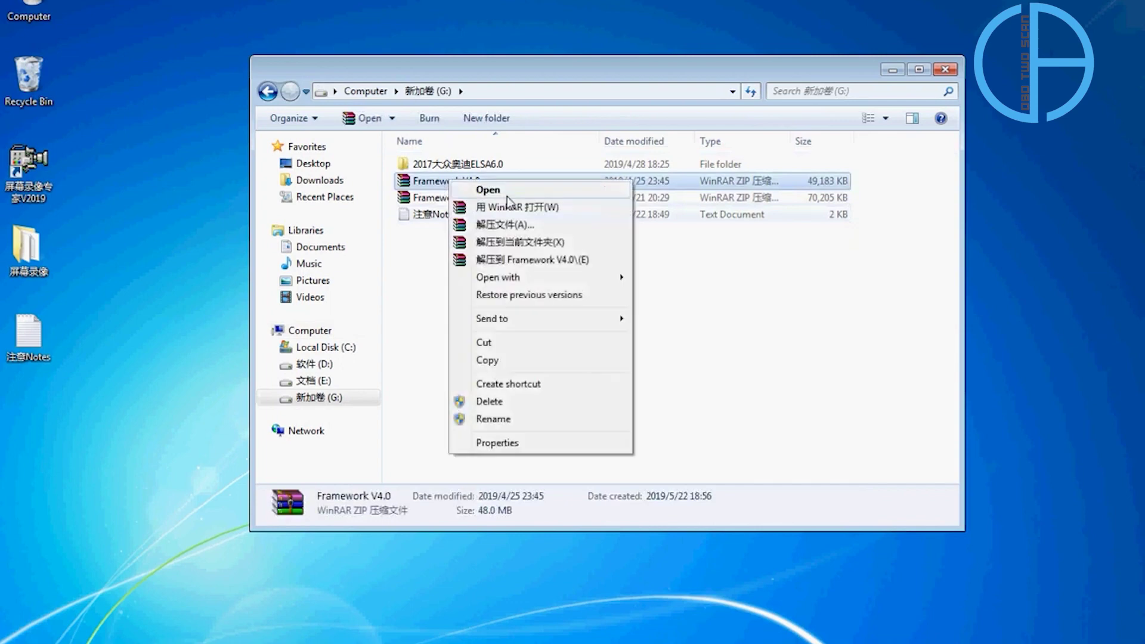
{"action": "left_click", "coordinate": [477, 205]}
{"action": "left_click", "coordinate": [852, 76]}
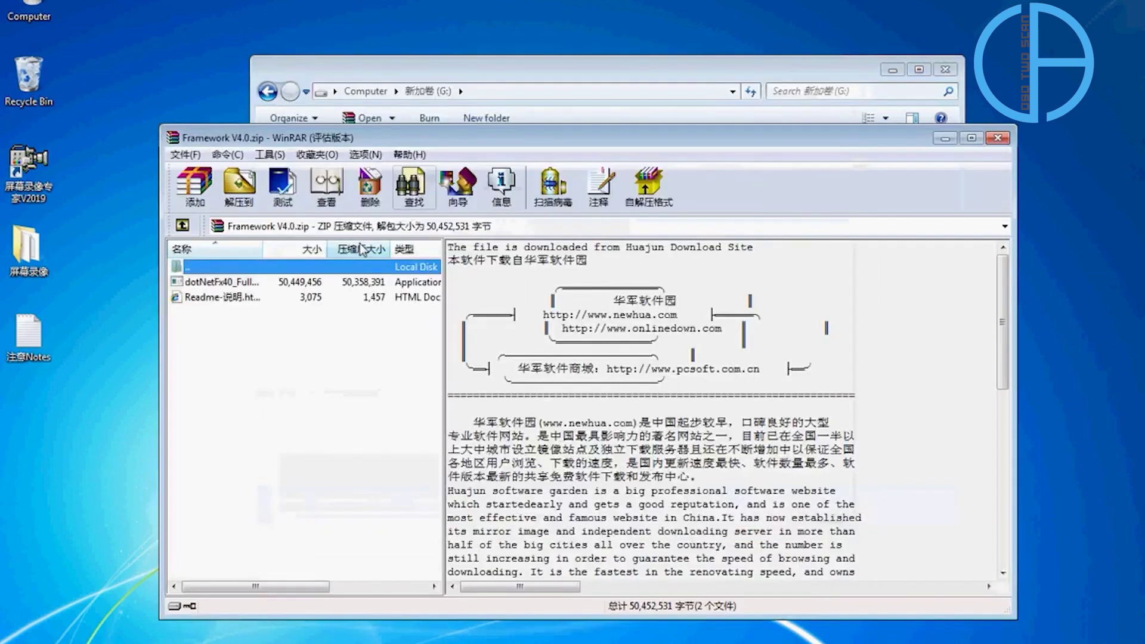
{"action": "left_click", "coordinate": [239, 185]}
{"action": "left_click", "coordinate": [652, 528]}
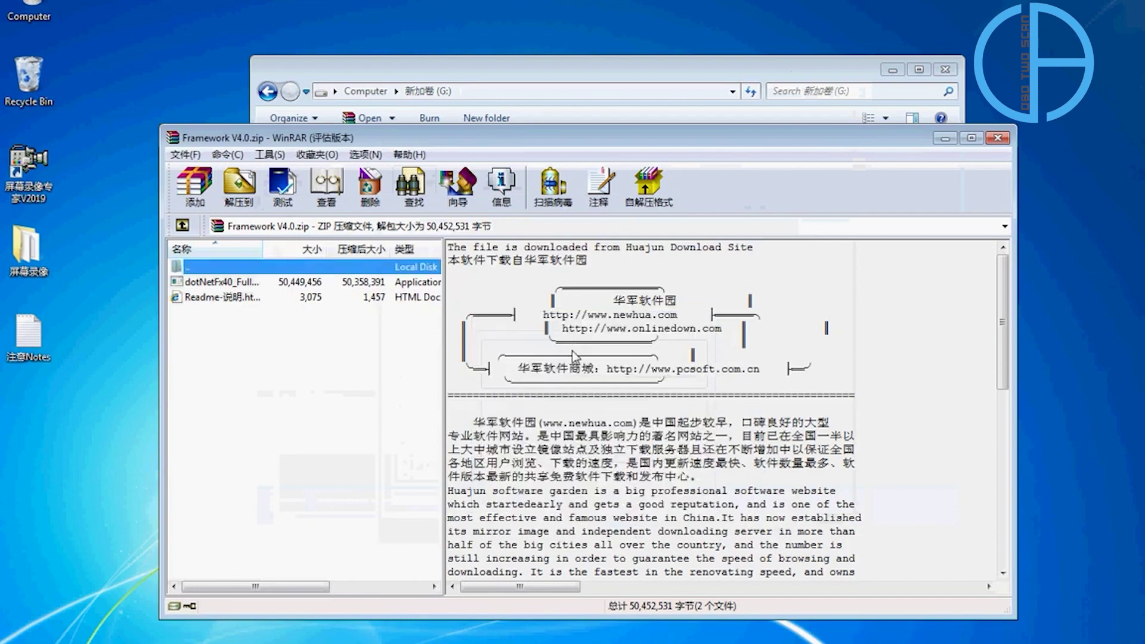
{"action": "left_click", "coordinate": [998, 137]}
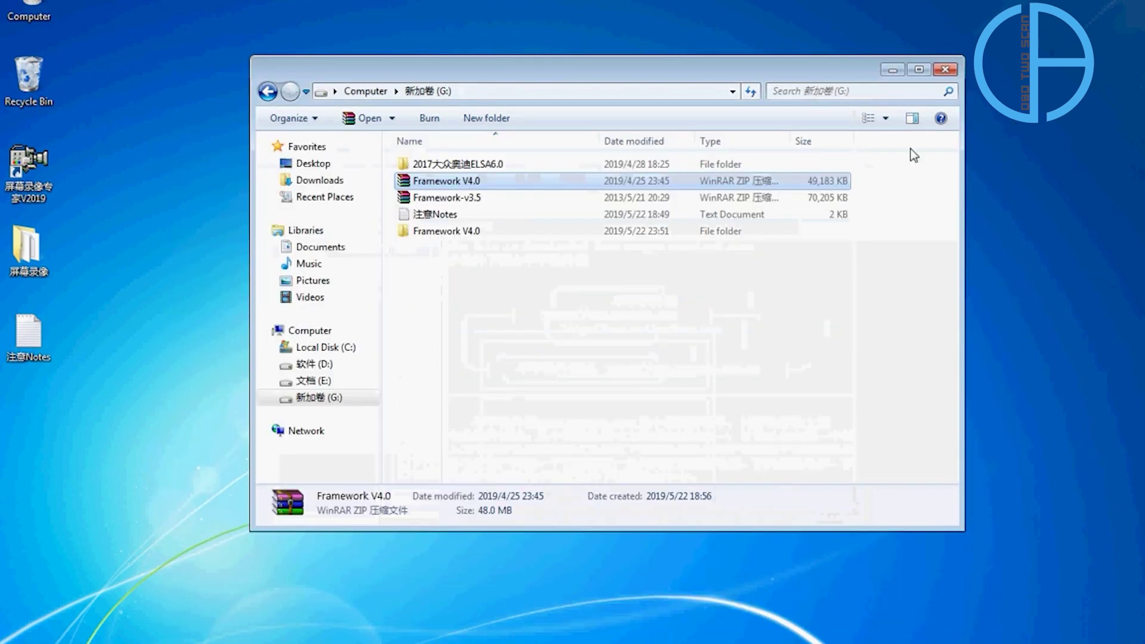
Run dotNetFx40 as administrator from the Framework V4.0 folder, accept the license and install .NET Framework 4.
{"action": "double_click", "coordinate": [444, 232]}
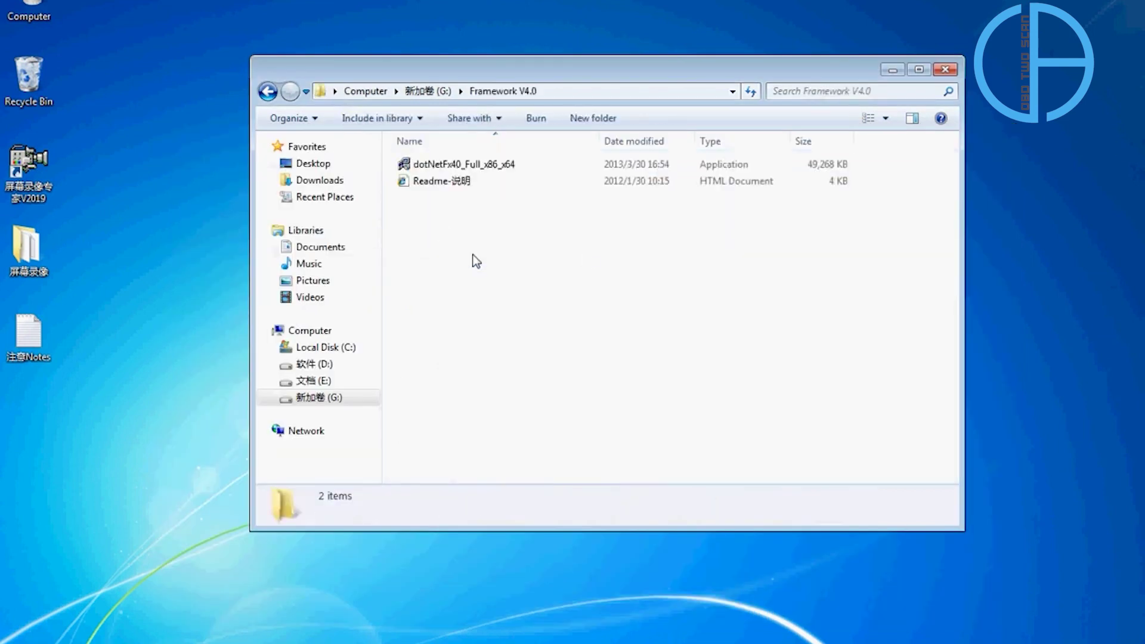
{"action": "right_click", "coordinate": [468, 164]}
{"action": "left_click", "coordinate": [552, 191]}
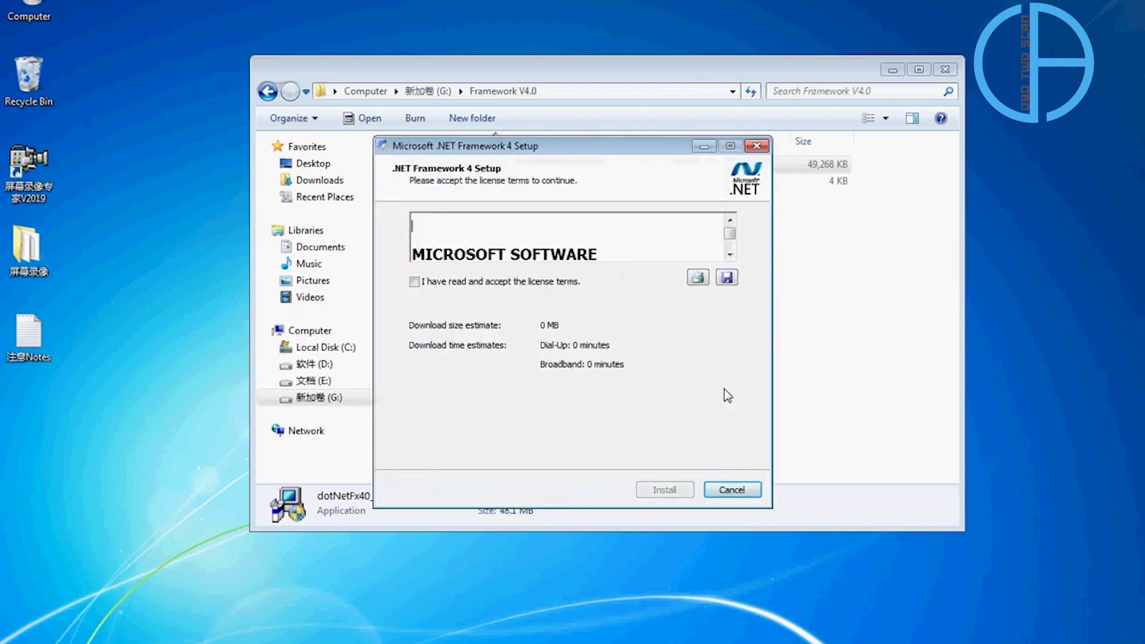
{"action": "left_click", "coordinate": [415, 283]}
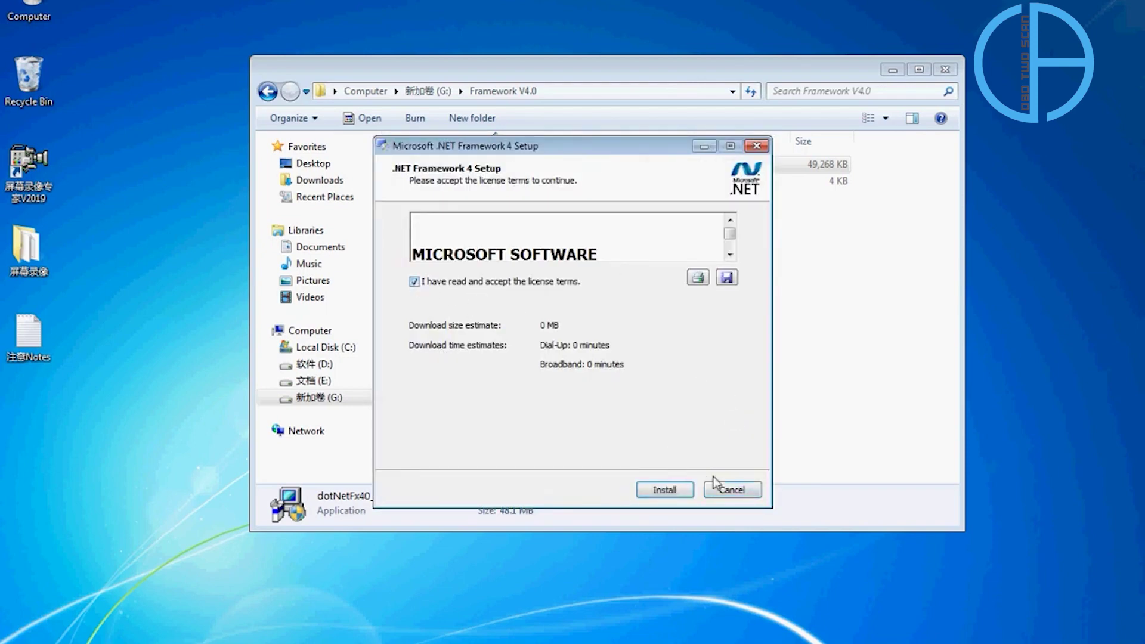
{"action": "left_click", "coordinate": [664, 490]}
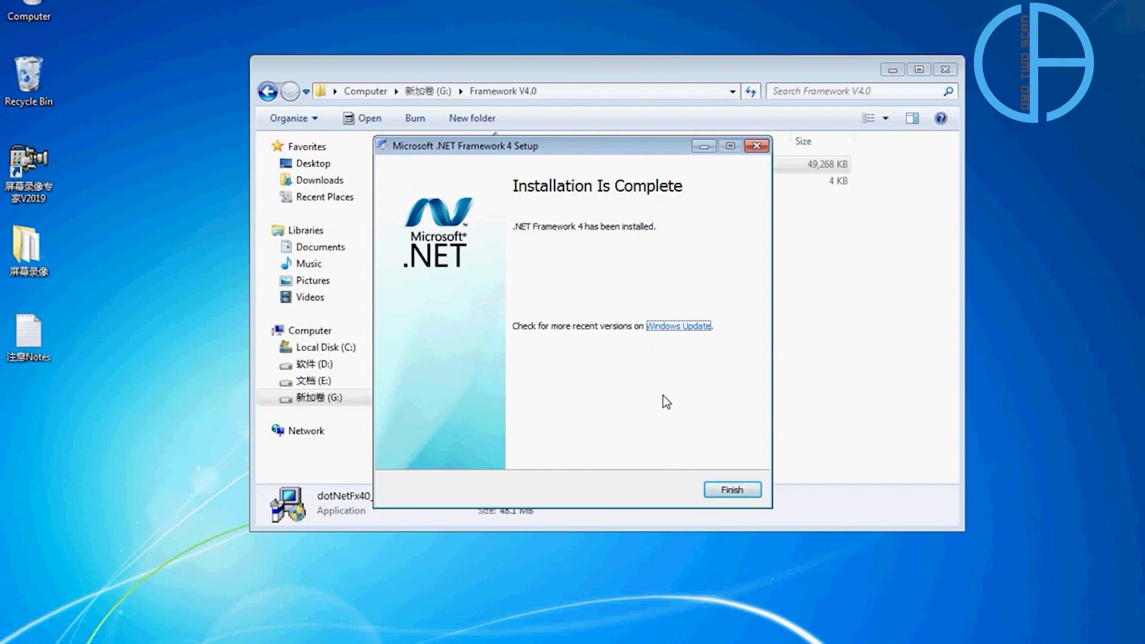
Finish the .NET setup, close the Framework V4.0 folder window and refresh the desktop.
{"action": "left_click", "coordinate": [728, 489]}
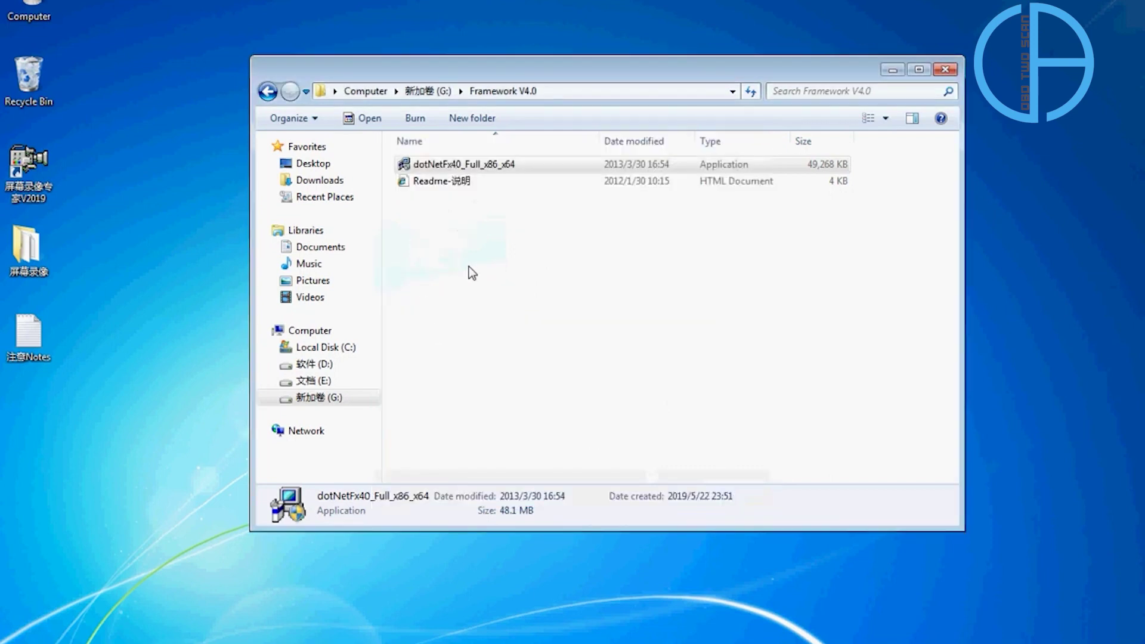
{"action": "left_click", "coordinate": [485, 262]}
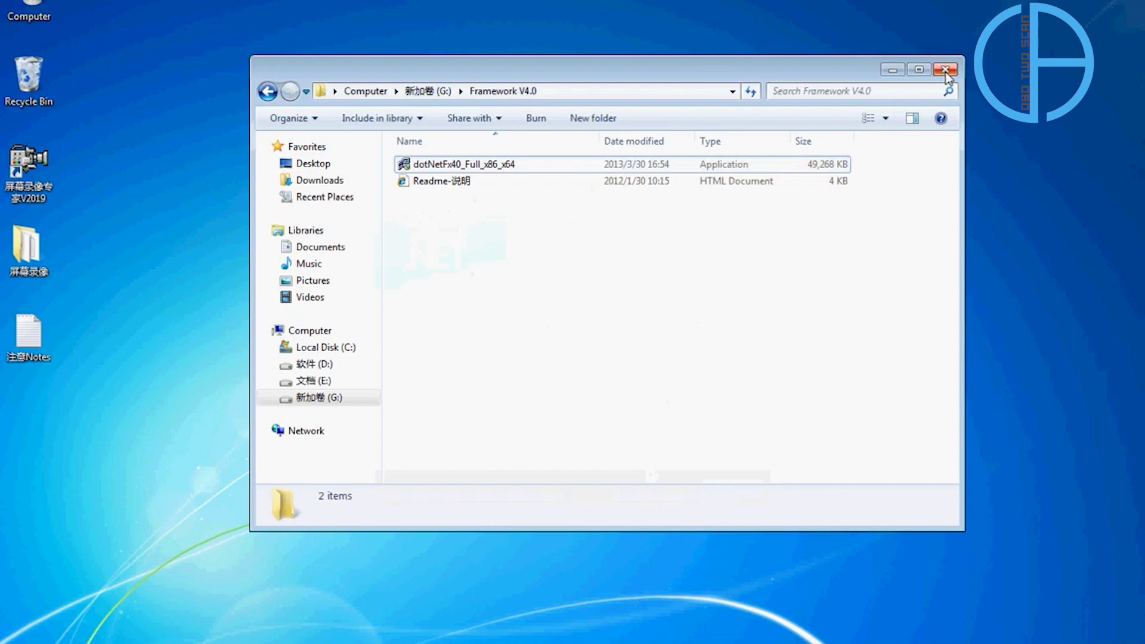
{"action": "left_click", "coordinate": [945, 70]}
{"action": "right_click", "coordinate": [395, 358]}
{"action": "left_click", "coordinate": [431, 402]}
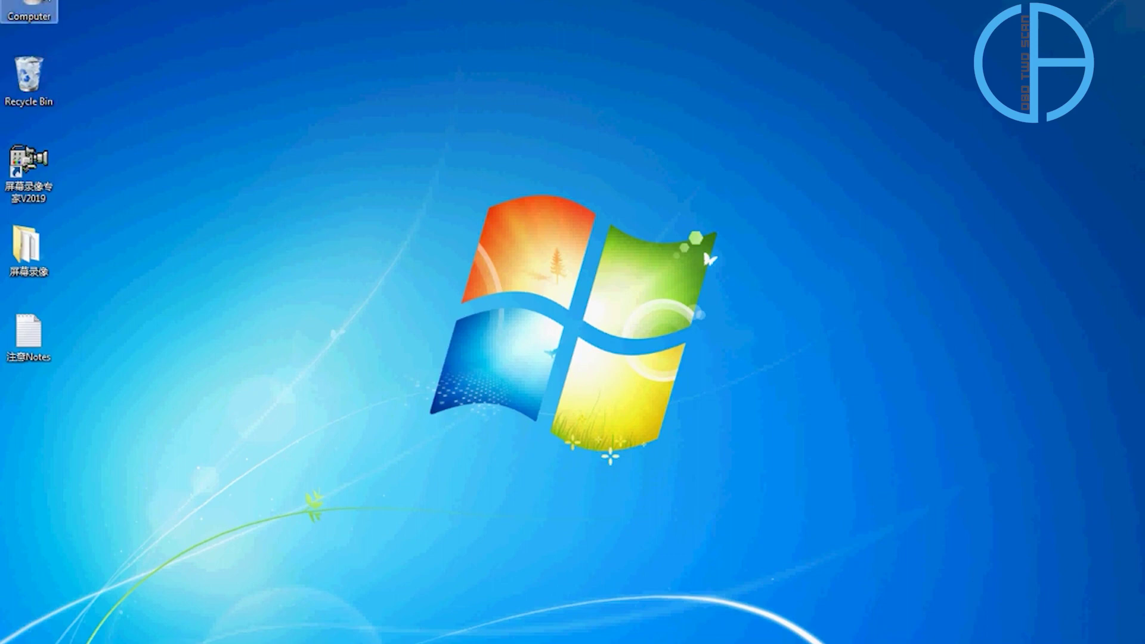
Open the 2017大众奥迪ELSA6.0 folder on drive G: and select the 系统程序 folder.
{"action": "right_click", "coordinate": [43, 6]}
{"action": "left_click", "coordinate": [66, 6]}
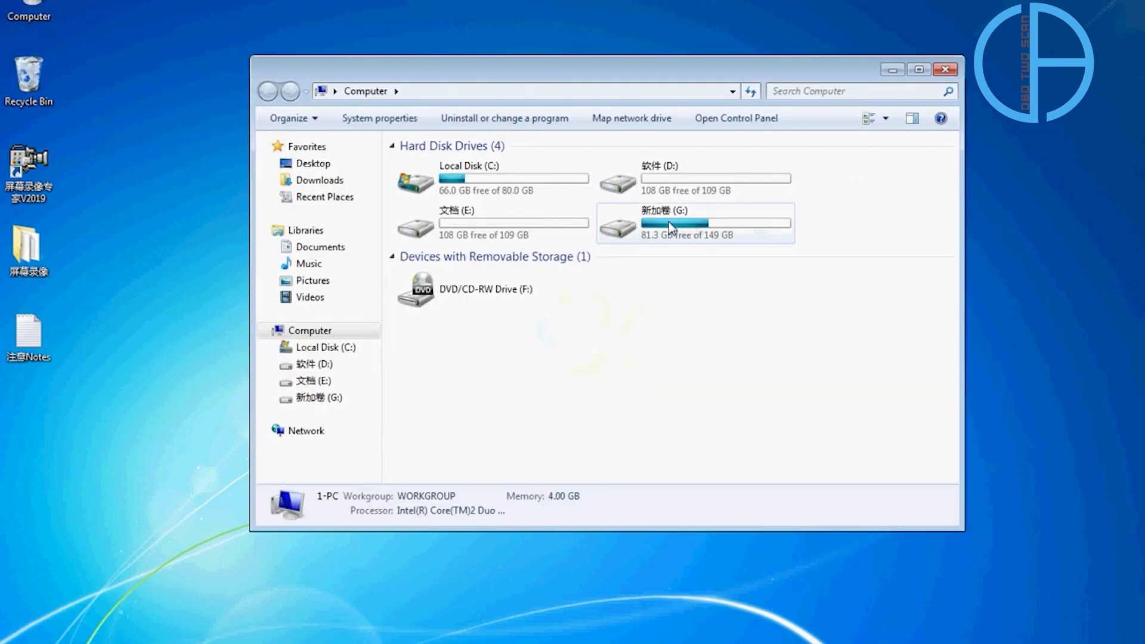
{"action": "left_click", "coordinate": [667, 224]}
{"action": "right_click", "coordinate": [668, 225]}
{"action": "left_click", "coordinate": [713, 234]}
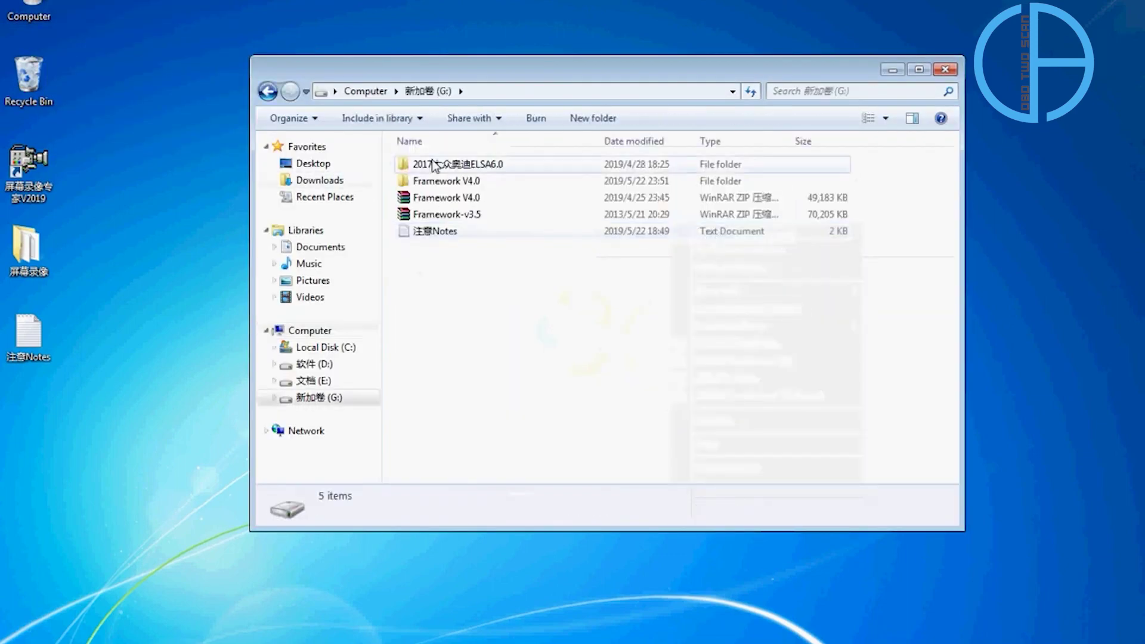
{"action": "left_click", "coordinate": [456, 165]}
{"action": "right_click", "coordinate": [457, 164]}
{"action": "left_click", "coordinate": [475, 170]}
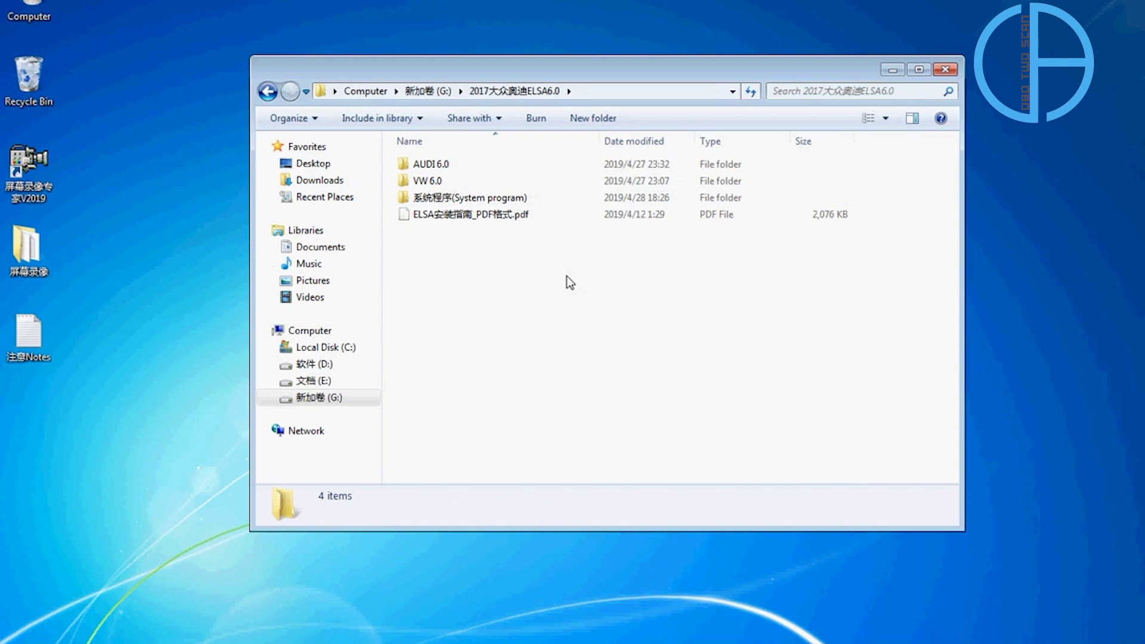
{"action": "left_click", "coordinate": [457, 198]}
Run the Adobe reader installer from 系统程序 as administrator and install Adobe Reader 9 to completion.
{"action": "right_click", "coordinate": [457, 197]}
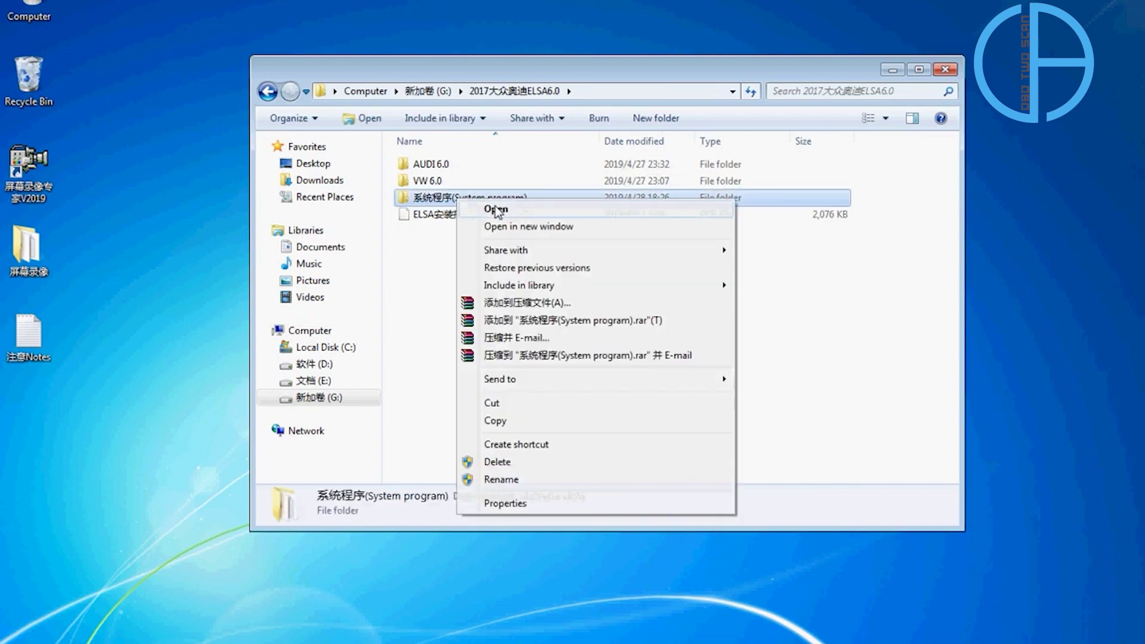
{"action": "left_click", "coordinate": [496, 210]}
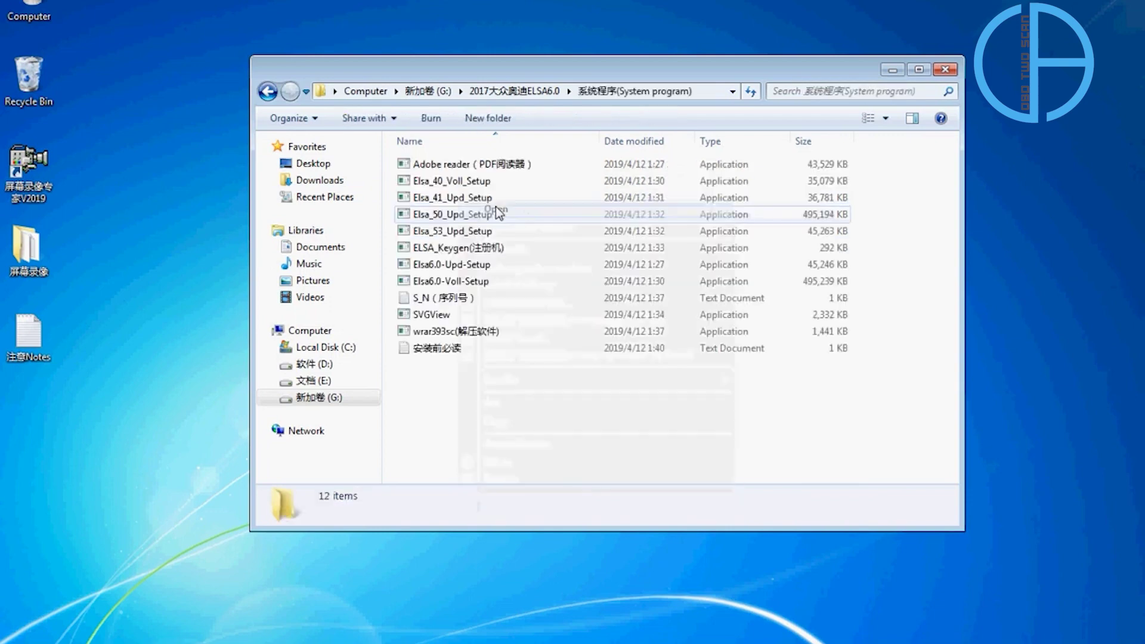
{"action": "left_click", "coordinate": [494, 170]}
{"action": "right_click", "coordinate": [493, 169]}
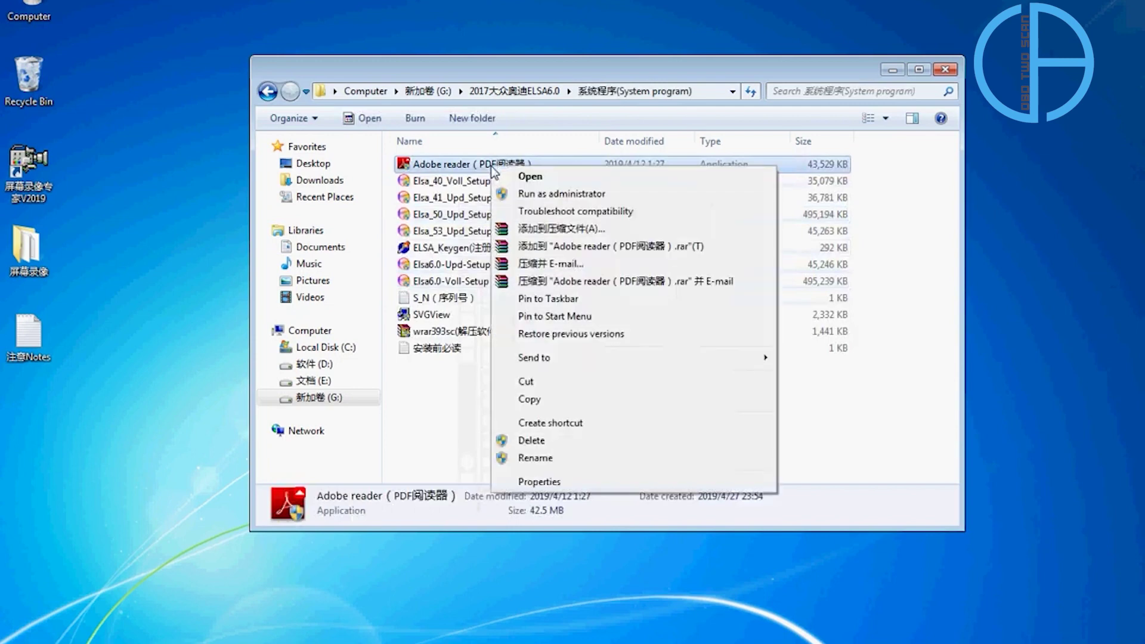
{"action": "left_click", "coordinate": [555, 195]}
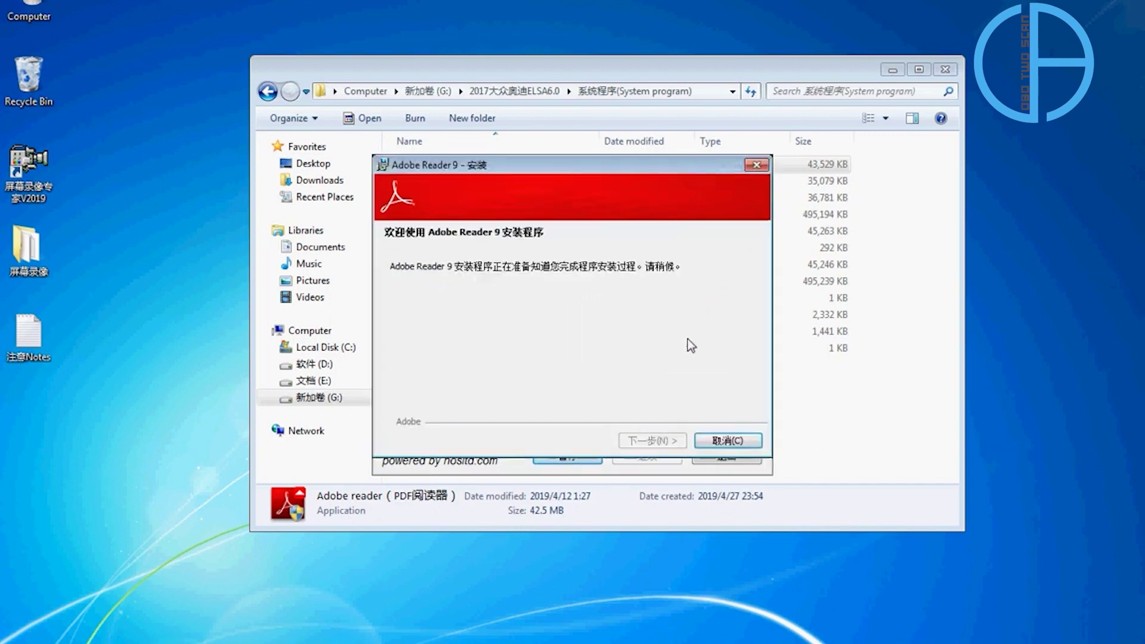
{"action": "left_click", "coordinate": [649, 442]}
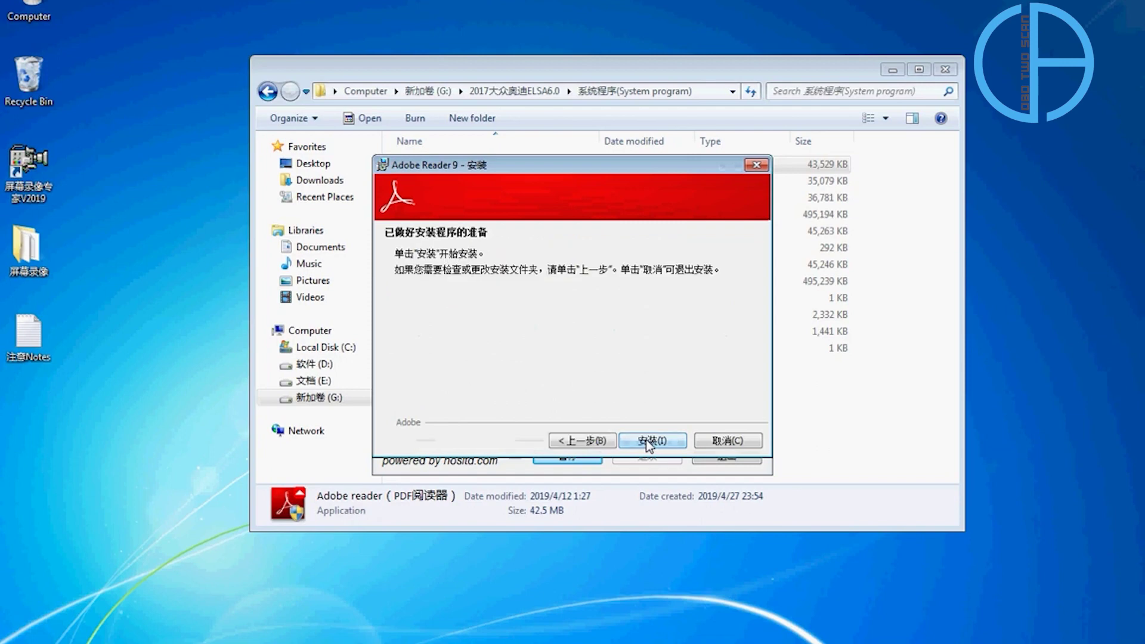
{"action": "left_click", "coordinate": [650, 443]}
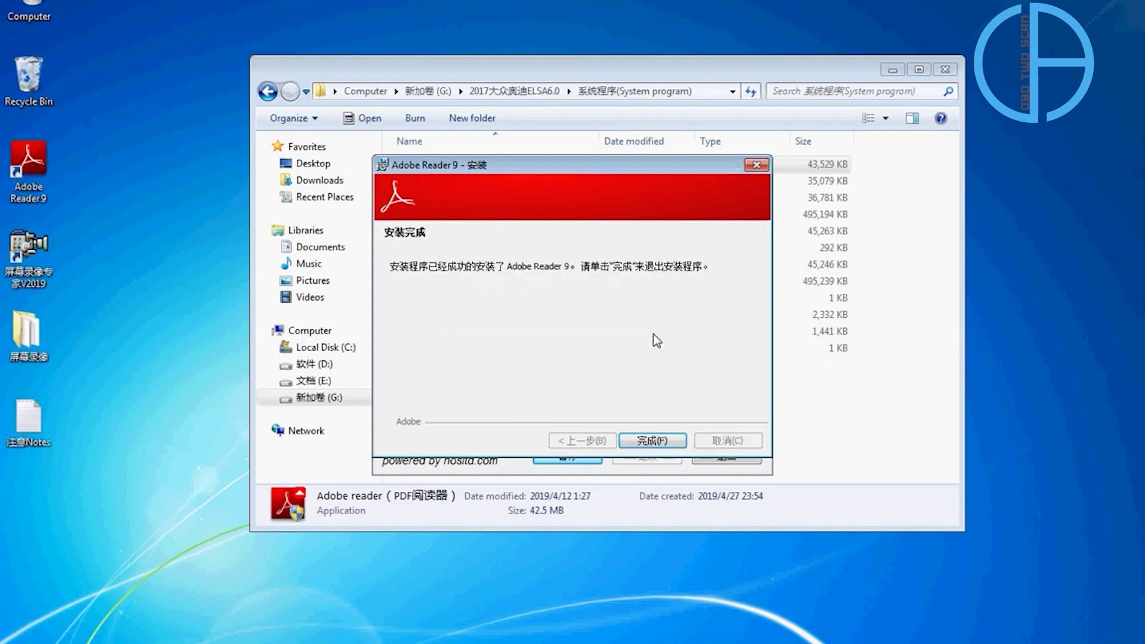
{"action": "left_click", "coordinate": [660, 440]}
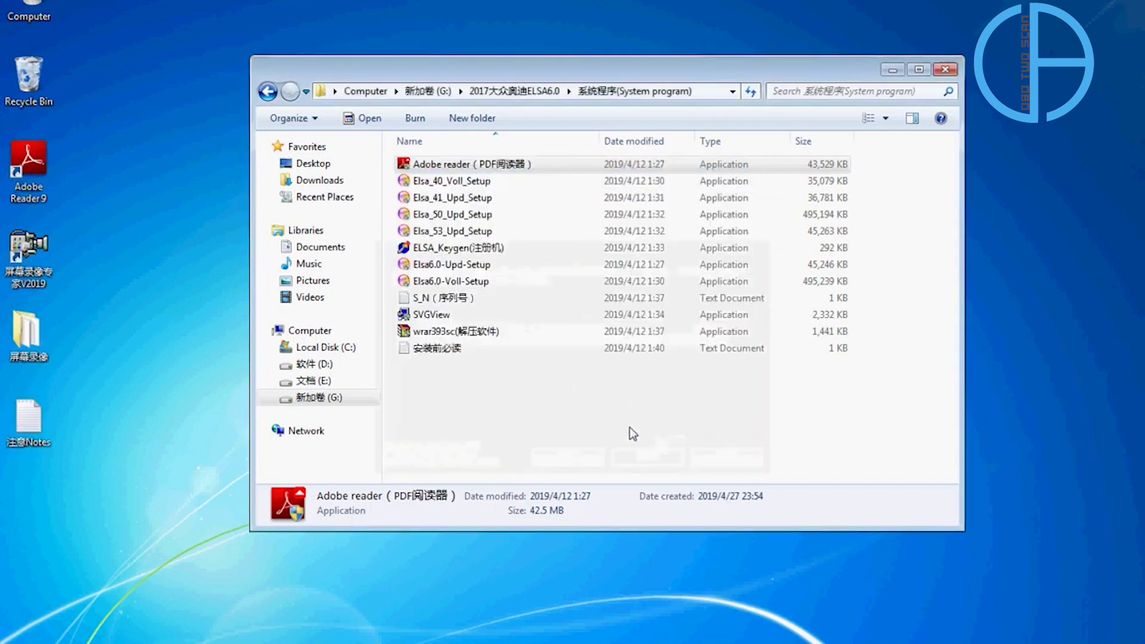
Install Adobe SVG Viewer 3.0 by running SVGView as administrator, then dismiss the success message.
{"action": "left_click", "coordinate": [445, 318]}
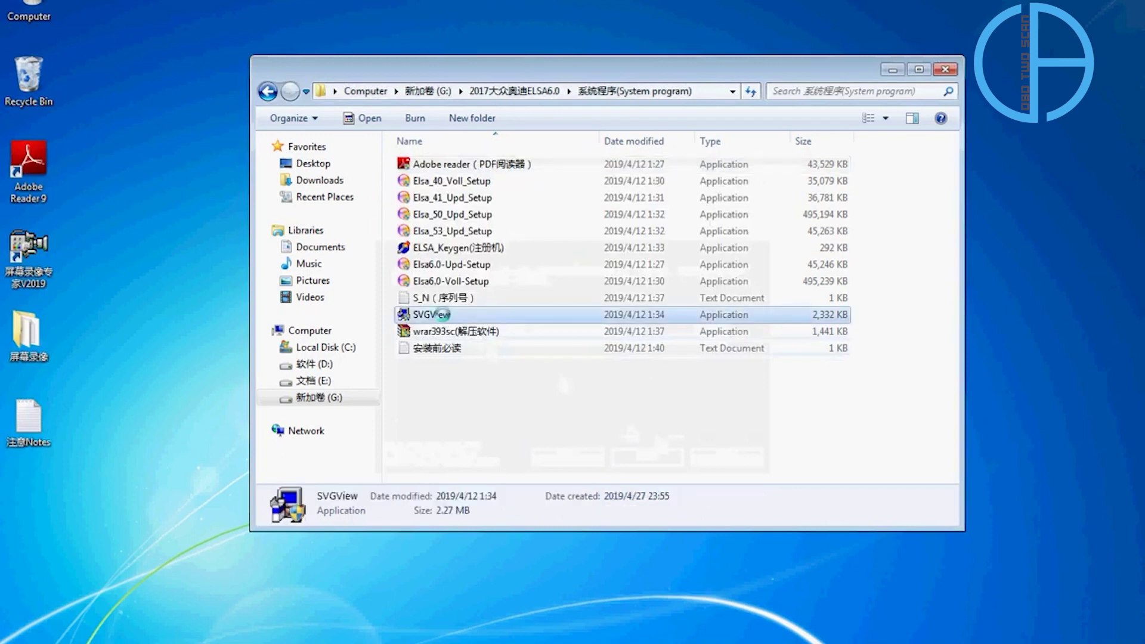
{"action": "right_click", "coordinate": [445, 318]}
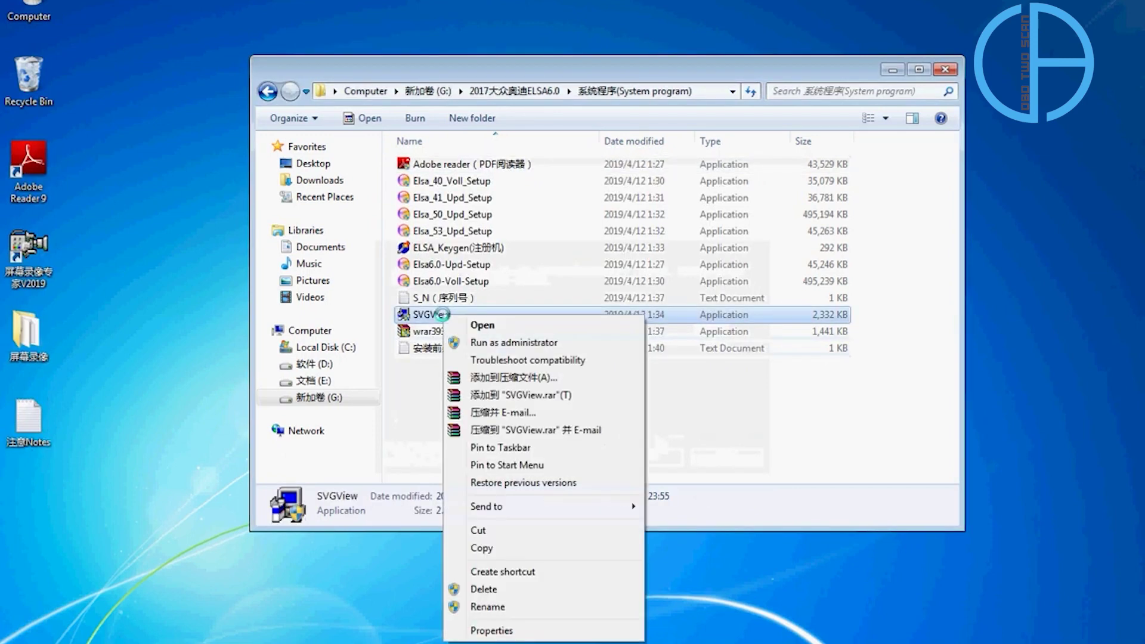
{"action": "left_click", "coordinate": [481, 345]}
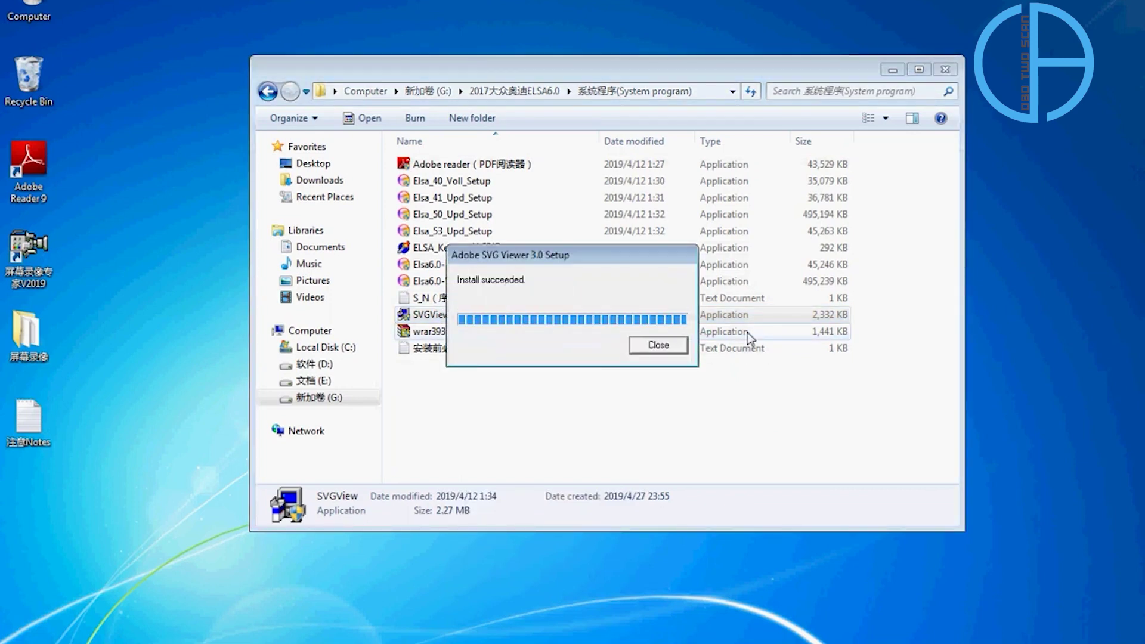
{"action": "key", "text": "Return"}
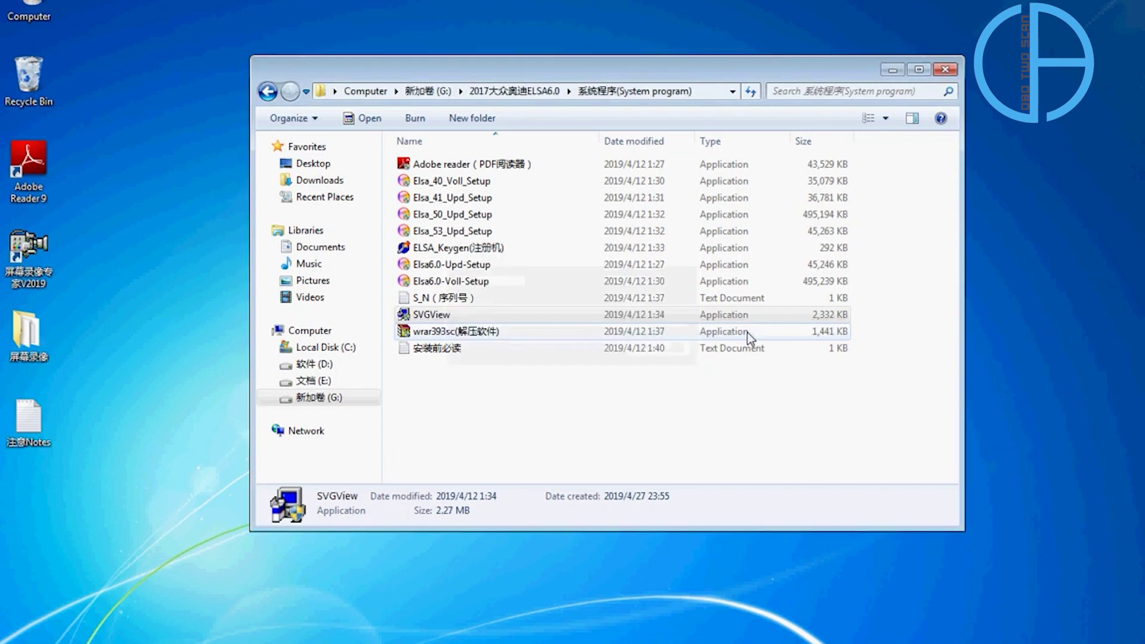
Launch Elsa_40_Voll_Setup as administrator with English as installer language and pass the welcome page.
{"action": "left_click", "coordinate": [583, 408]}
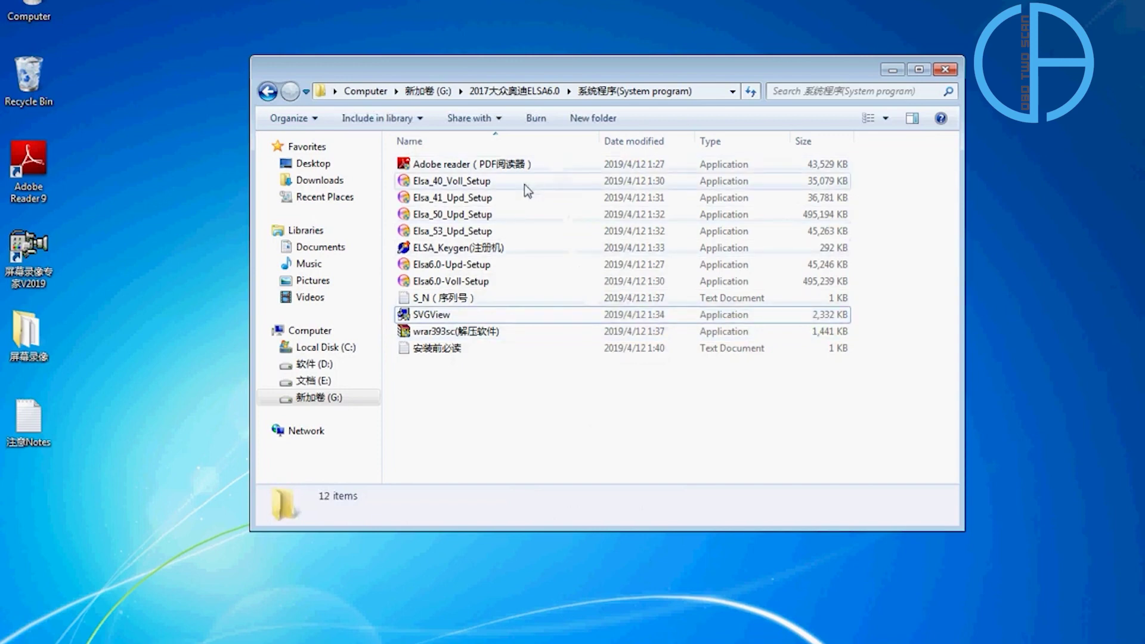
{"action": "left_click", "coordinate": [496, 181]}
{"action": "double_click", "coordinate": [486, 177]}
{"action": "right_click", "coordinate": [486, 177]}
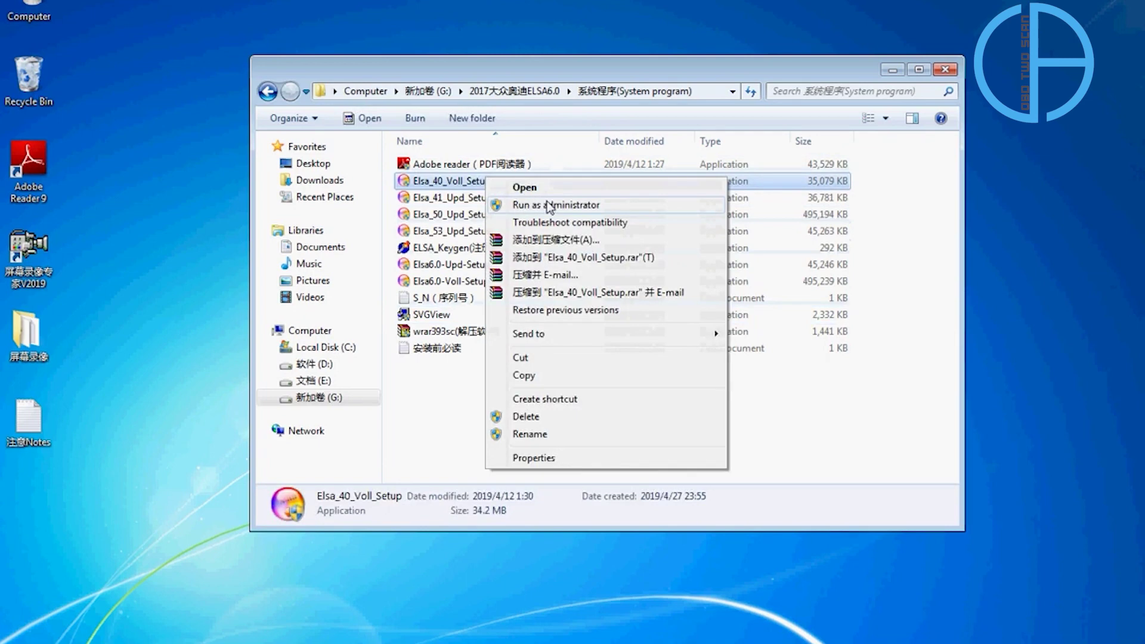
{"action": "left_click", "coordinate": [549, 206]}
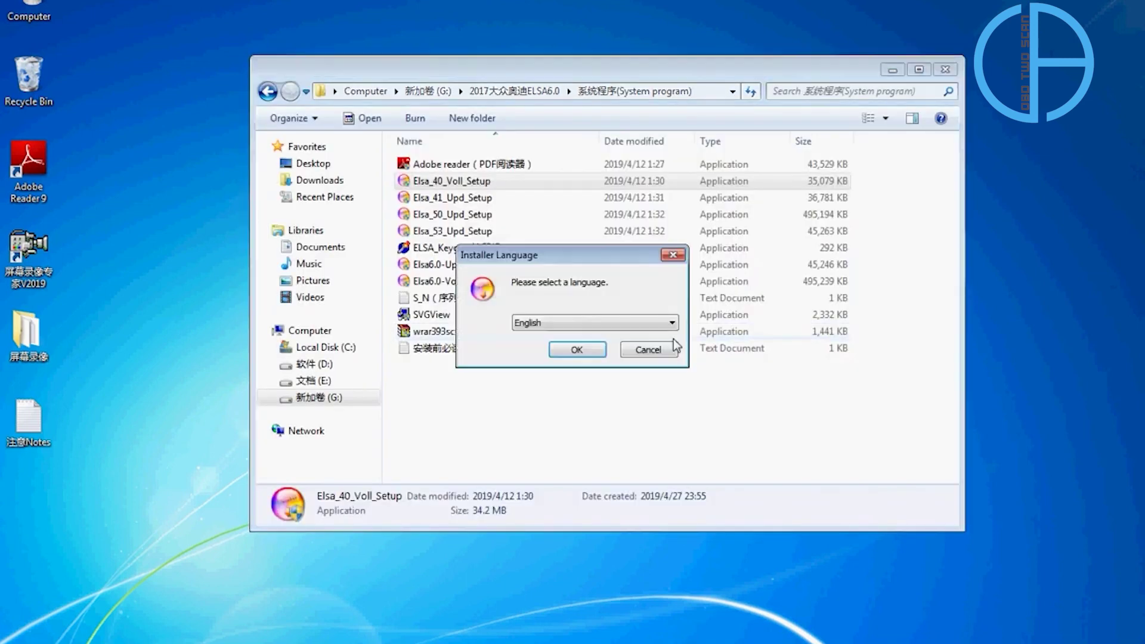
{"action": "left_click", "coordinate": [614, 327]}
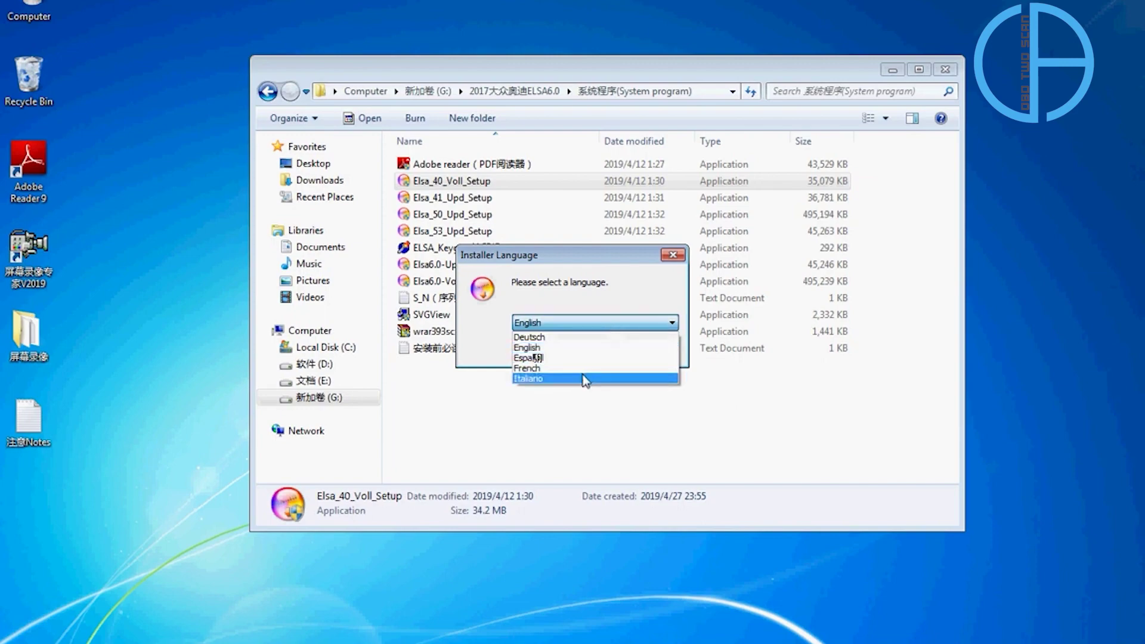
{"action": "left_click", "coordinate": [567, 348]}
{"action": "left_click", "coordinate": [576, 350]}
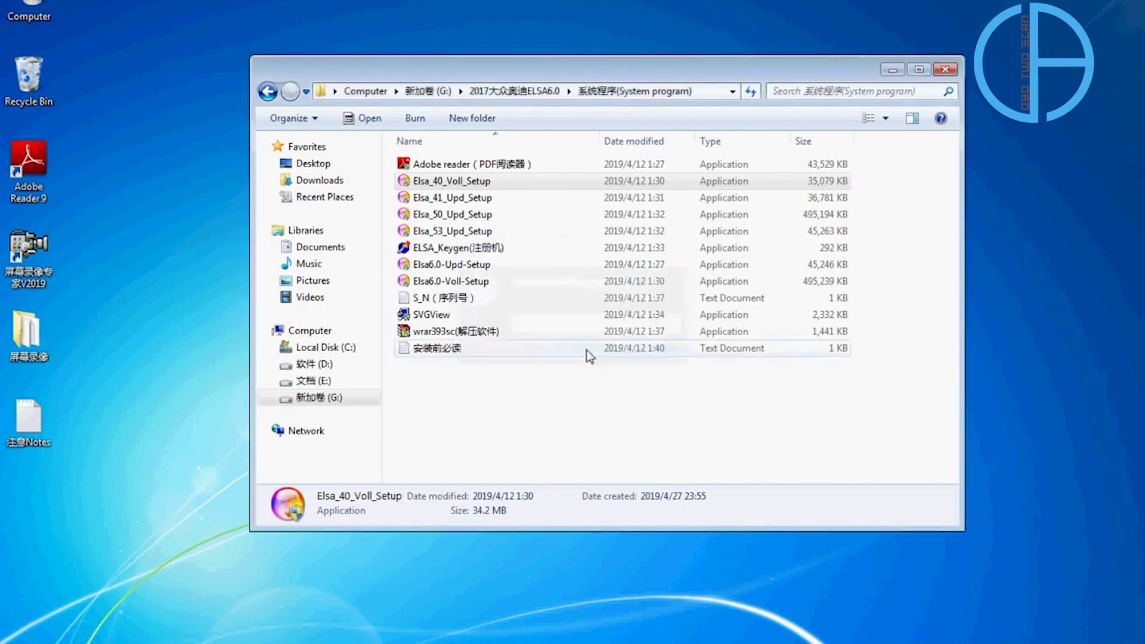
{"action": "left_click", "coordinate": [675, 442]}
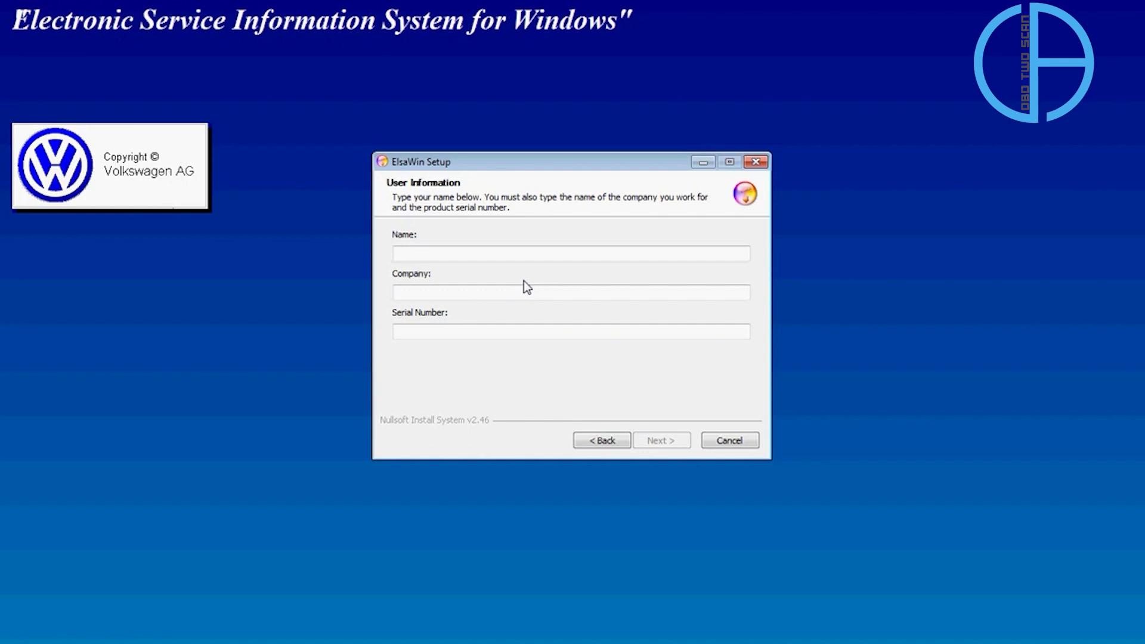
Enter placeholder text 'abc' for both the user name and the company.
{"action": "left_click", "coordinate": [463, 256]}
{"action": "type", "text": "abc"}
{"action": "left_click", "coordinate": [468, 290]}
{"action": "type", "text": "abc"}
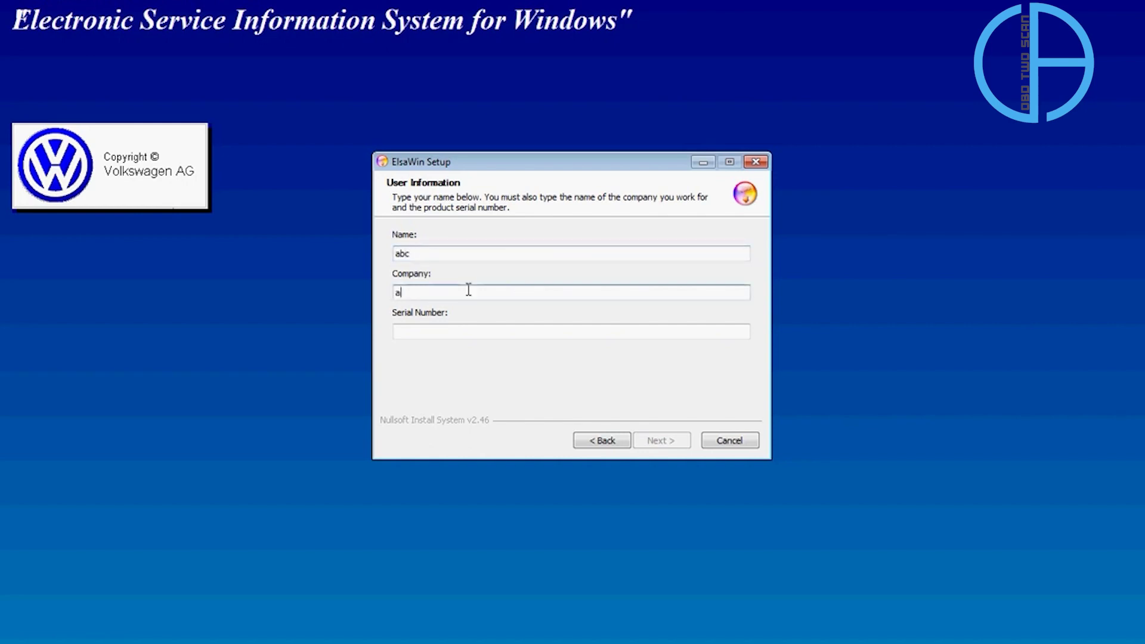
{"action": "left_click", "coordinate": [483, 328]}
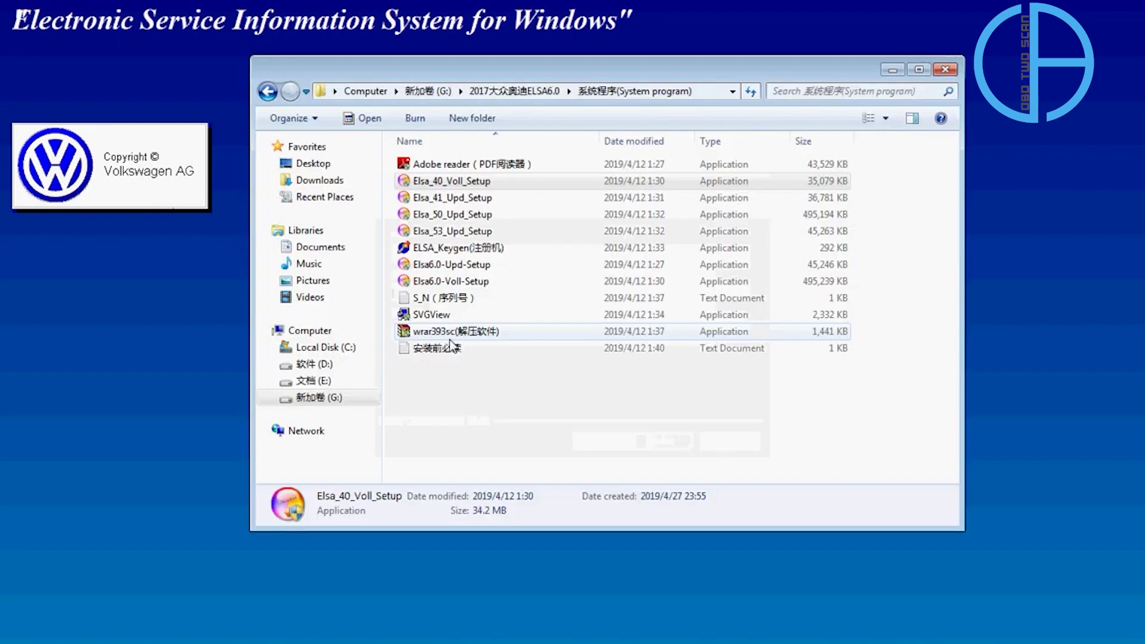
Copy the first serial number from the S_N list in Notepad, then close it.
{"action": "double_click", "coordinate": [444, 299]}
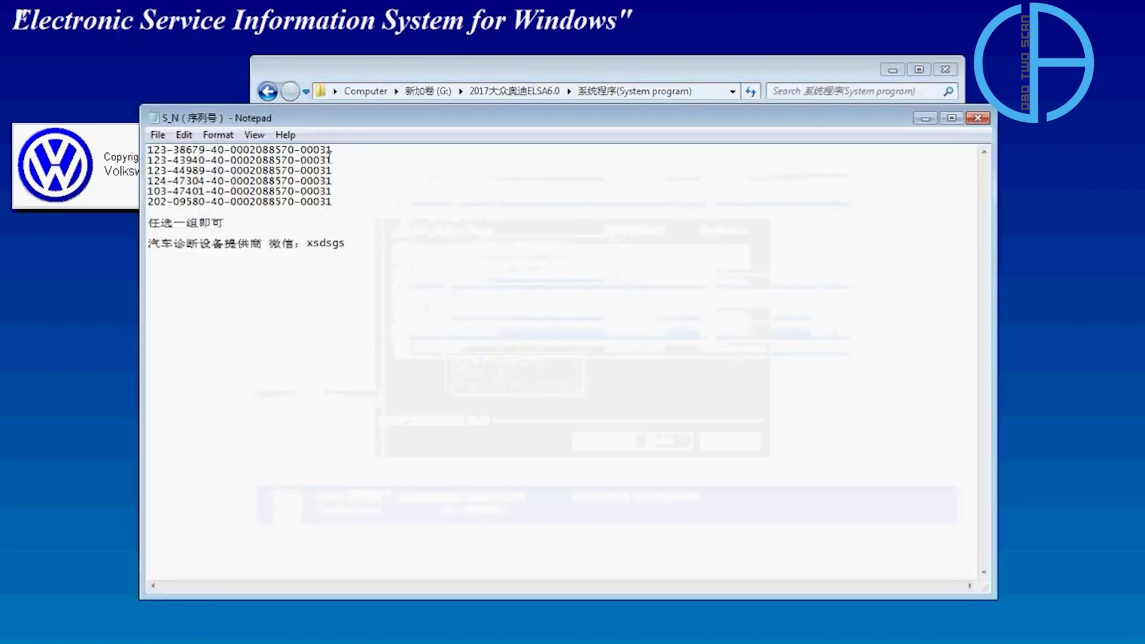
{"action": "left_click_drag", "start_coordinate": [338, 150], "coordinate": [148, 150]}
{"action": "right_click", "coordinate": [195, 154]}
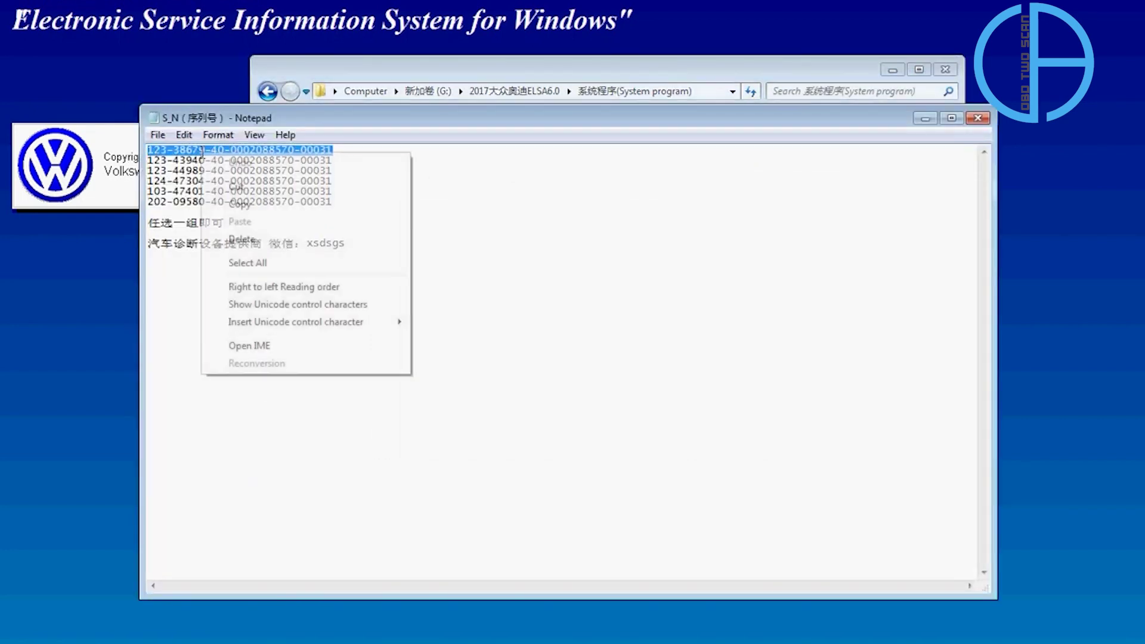
{"action": "left_click", "coordinate": [252, 209]}
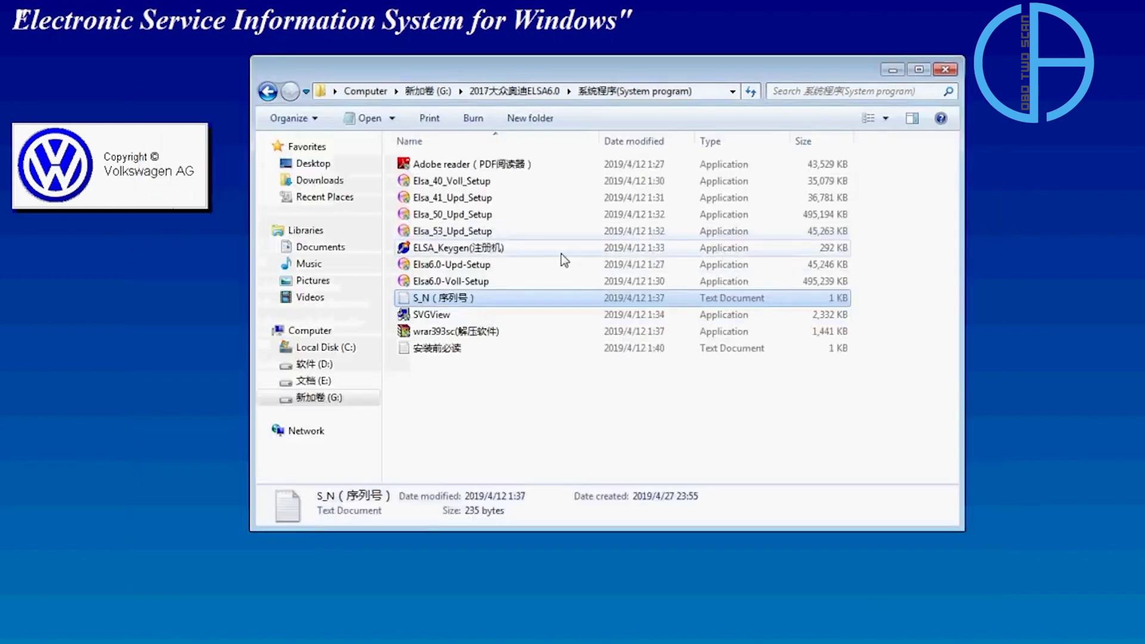
{"action": "left_click", "coordinate": [926, 119]}
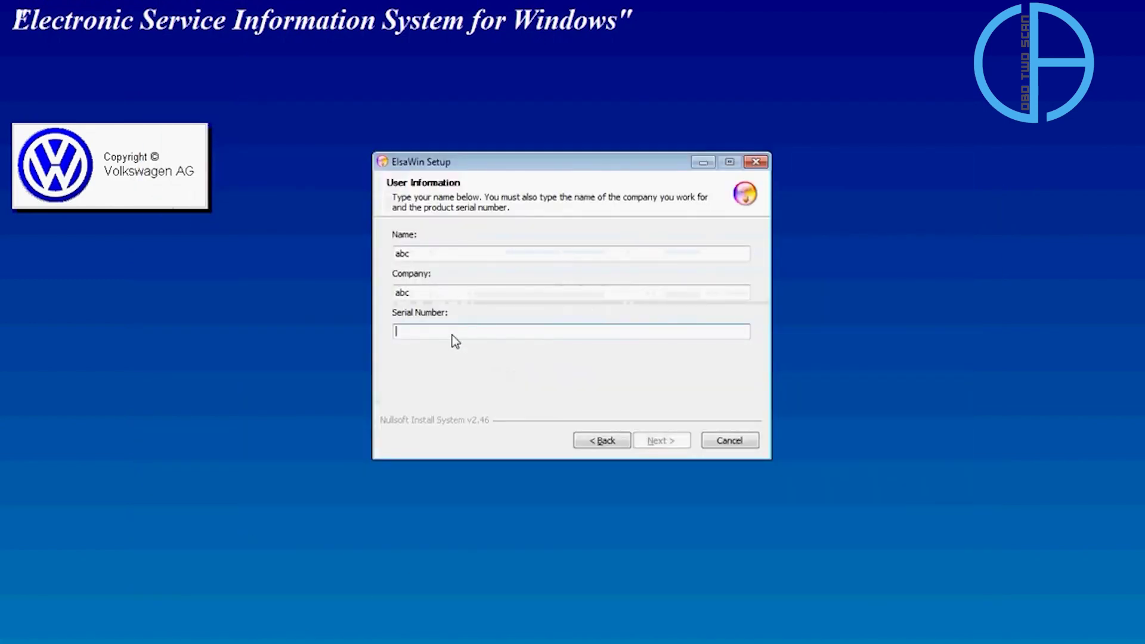
Paste the copied serial into the Serial Number field and confirm the registration details.
{"action": "right_click", "coordinate": [455, 340]}
{"action": "left_click", "coordinate": [523, 407]}
{"action": "left_click", "coordinate": [679, 439]}
{"action": "left_click", "coordinate": [594, 430]}
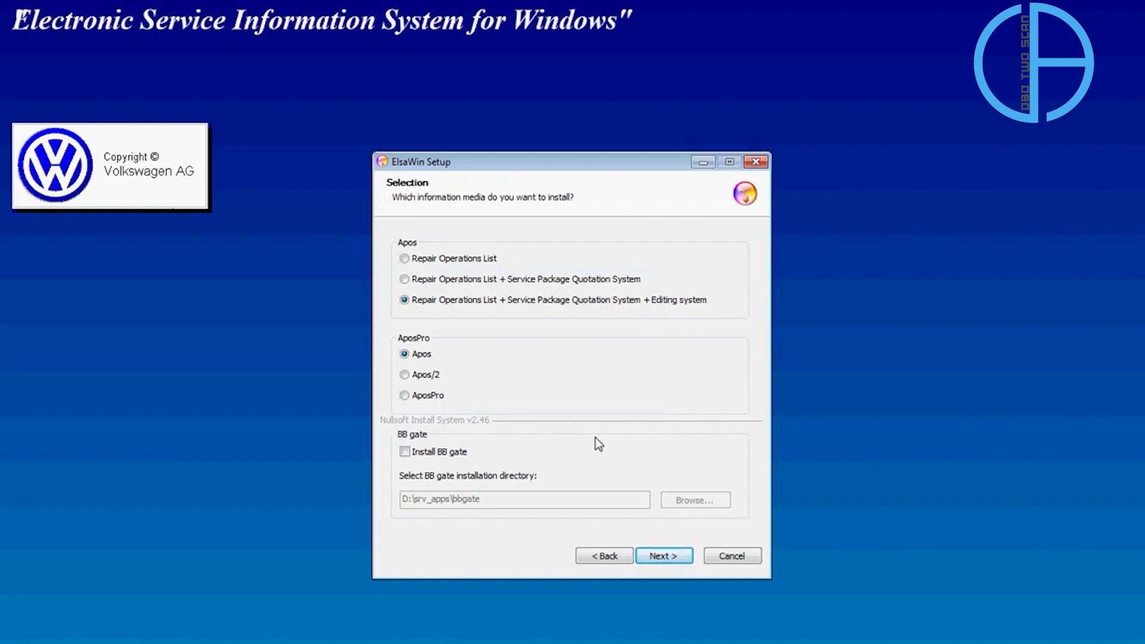
Keep default setup options and select Chinese and English as installed languages.
{"action": "left_click", "coordinate": [685, 559]}
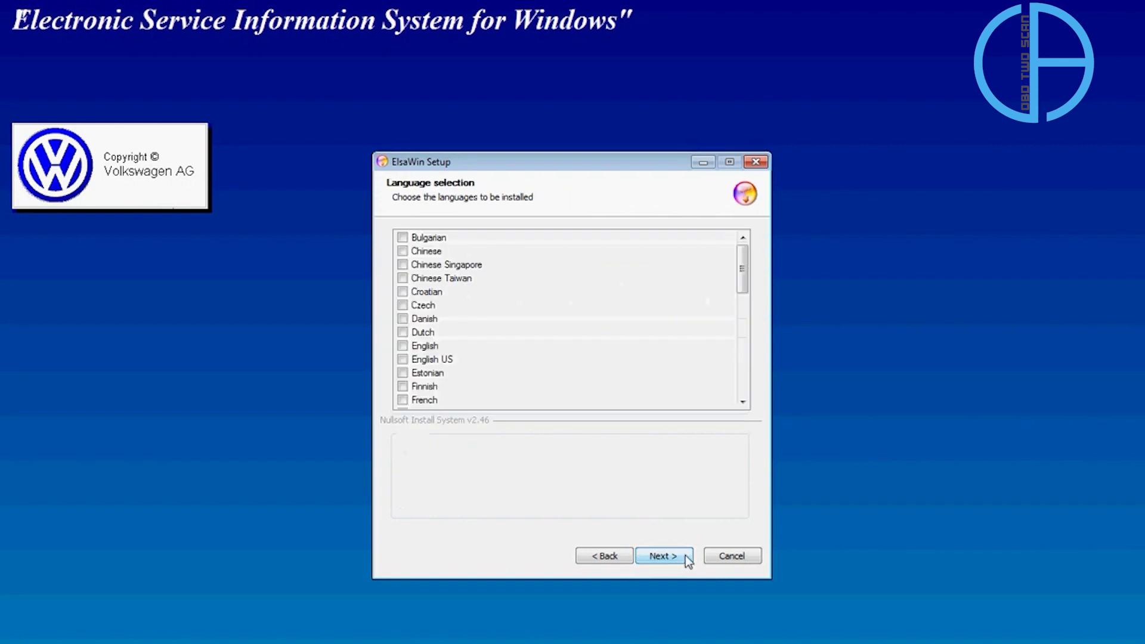
{"action": "left_click", "coordinate": [403, 251]}
{"action": "left_click", "coordinate": [402, 346]}
{"action": "left_click", "coordinate": [688, 560]}
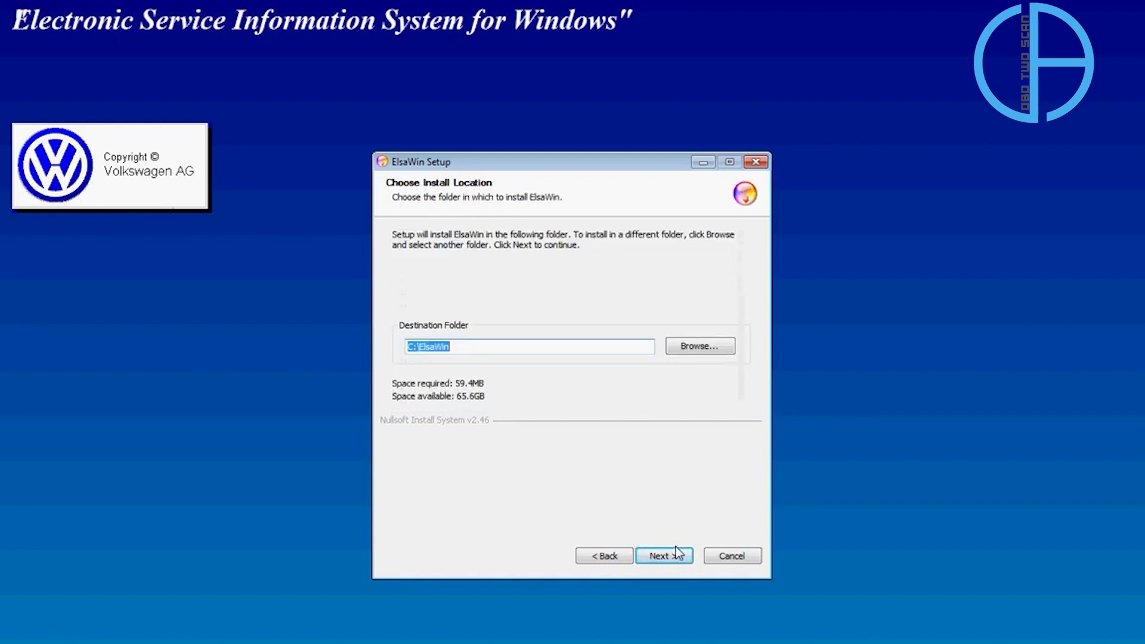
Change the destination folder to D:\ElsaWin, keep the ElsaWin Start Menu folder, and start installing.
{"action": "left_click", "coordinate": [421, 351]}
{"action": "left_click_drag", "start_coordinate": [416, 346], "coordinate": [408, 347]}
{"action": "type", "text": "D:"}
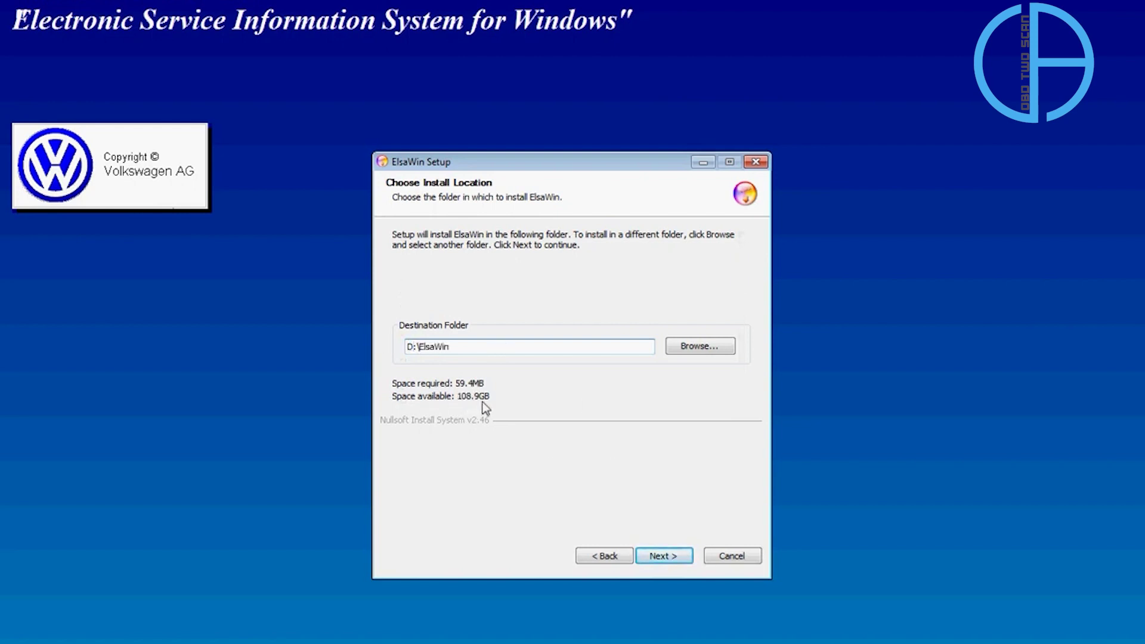
{"action": "left_click", "coordinate": [688, 557]}
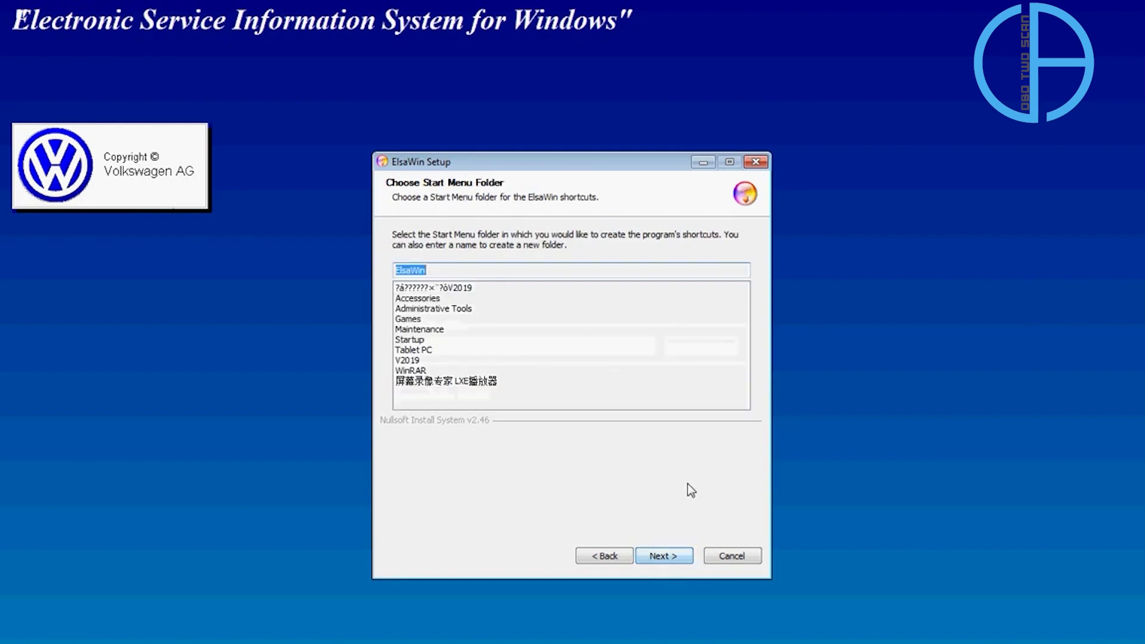
{"action": "left_click", "coordinate": [677, 556]}
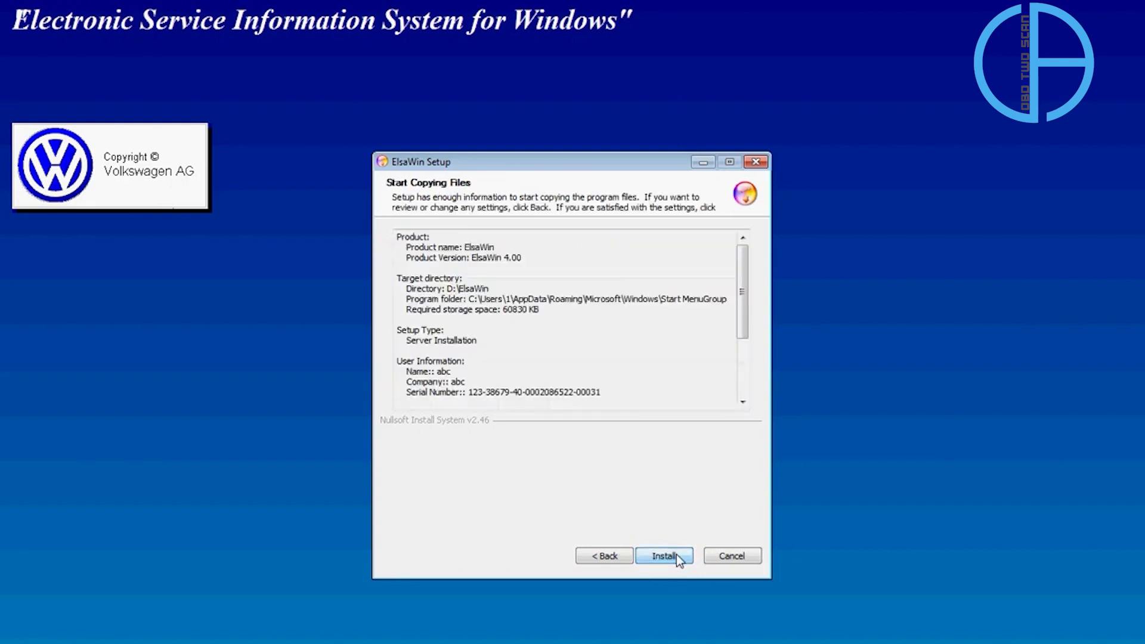
{"action": "left_click", "coordinate": [680, 557]}
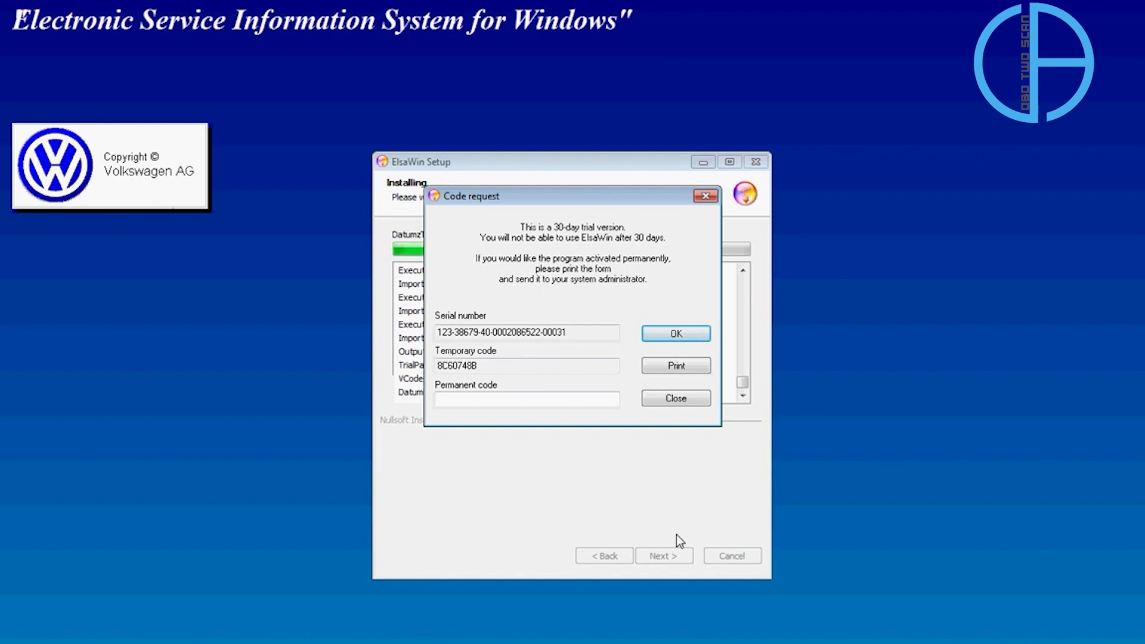
Copy the trial Temporary code, then switch to the System program folder and select ELSA_Keygen.
{"action": "double_click", "coordinate": [455, 367]}
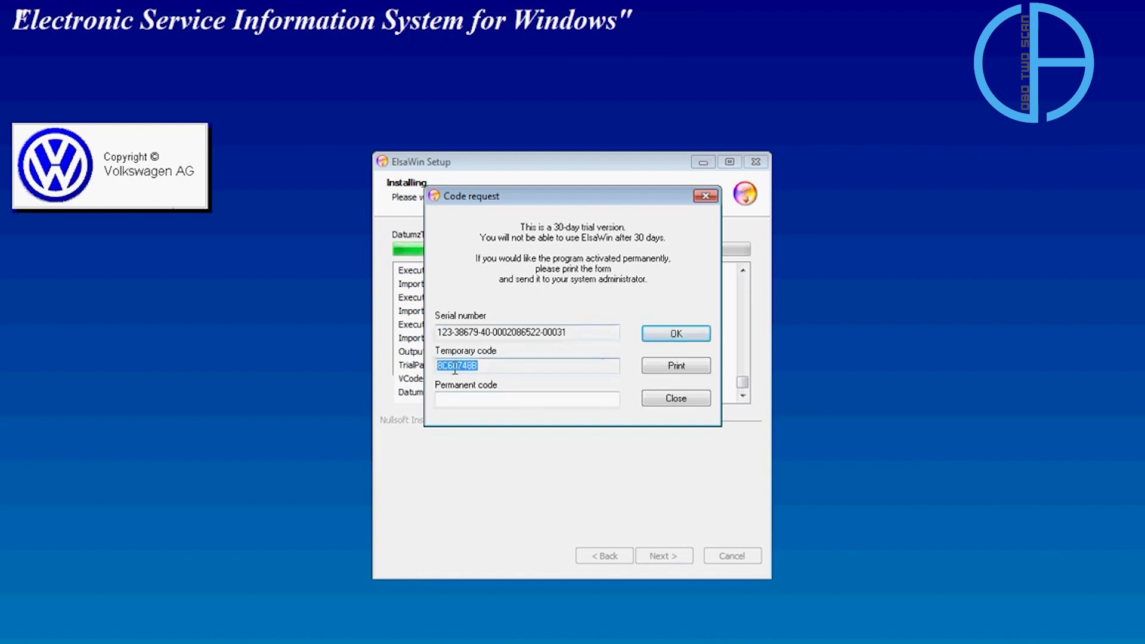
{"action": "right_click", "coordinate": [456, 368]}
{"action": "left_click", "coordinate": [513, 420]}
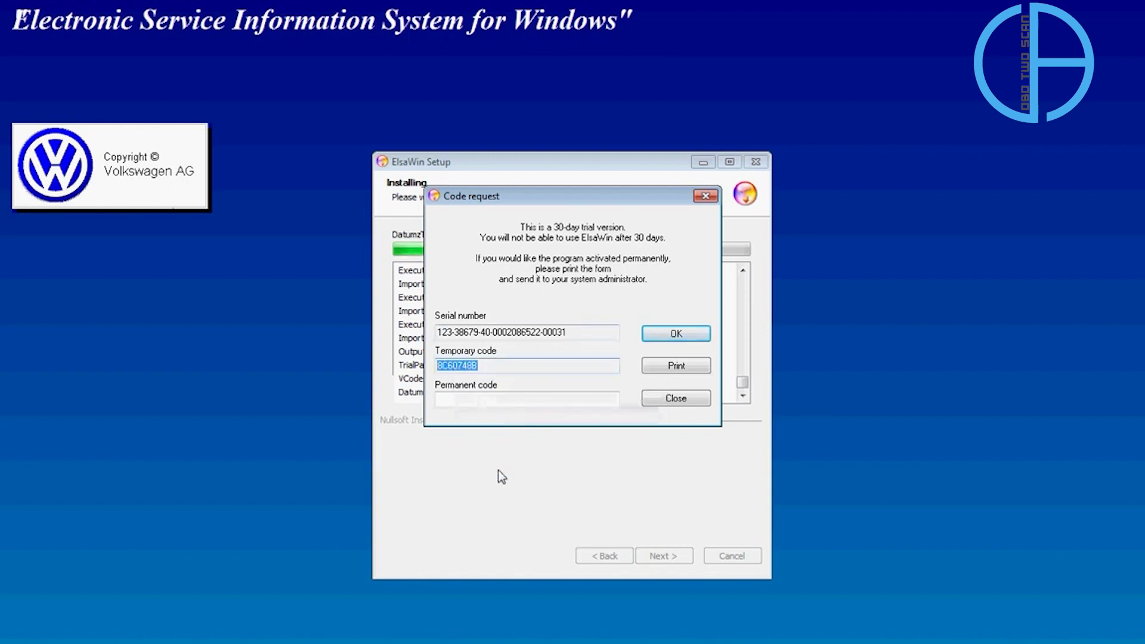
{"action": "left_click", "coordinate": [281, 632]}
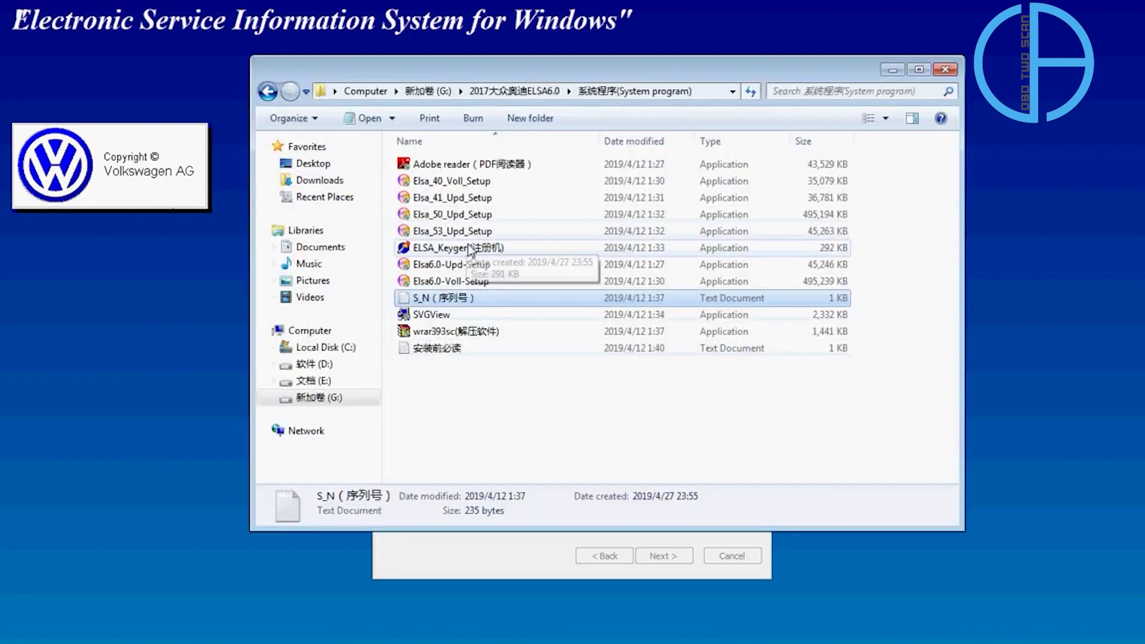
{"action": "left_click", "coordinate": [472, 249]}
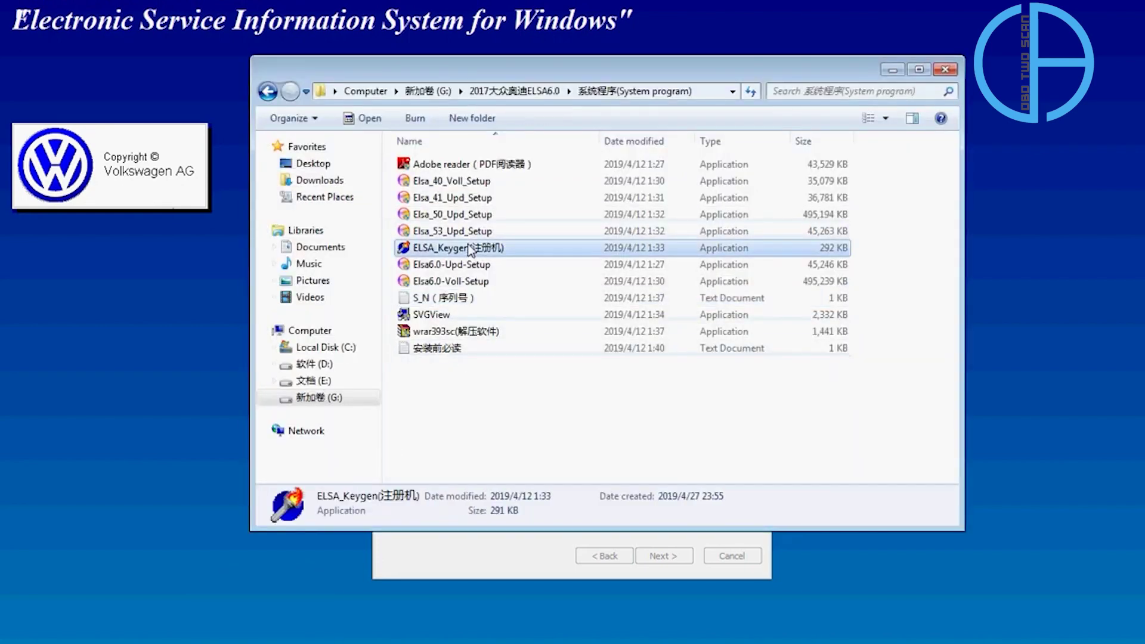
Run ELSA KeyGen as administrator and generate the permanent code from the provisional code.
{"action": "right_click", "coordinate": [508, 251]}
{"action": "left_click", "coordinate": [548, 277]}
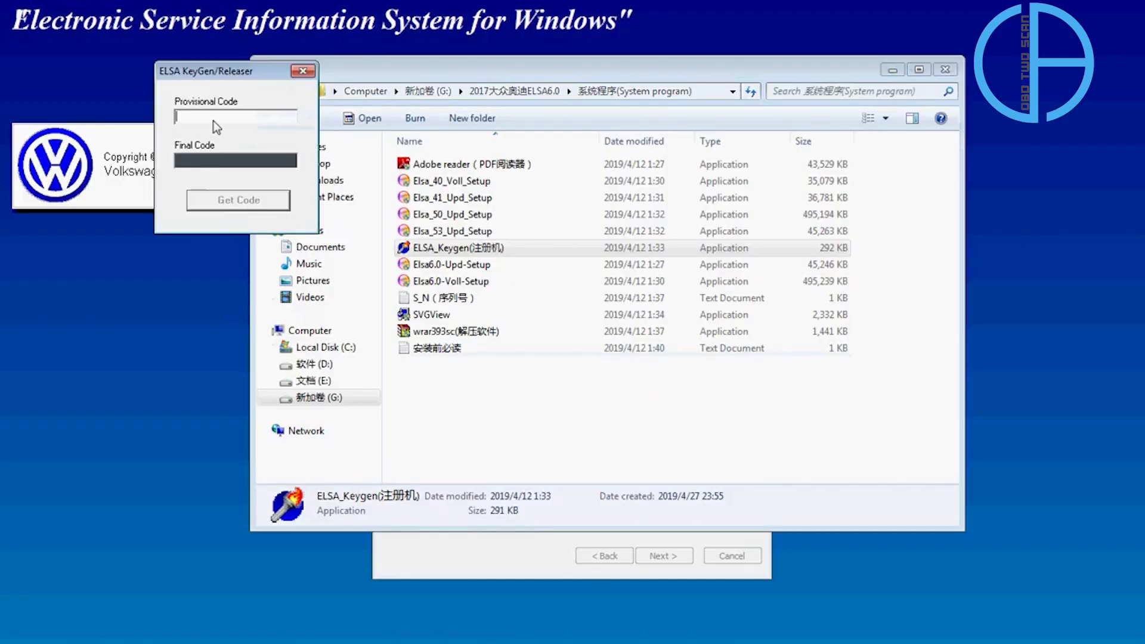
{"action": "right_click", "coordinate": [213, 118]}
{"action": "left_click", "coordinate": [279, 189]}
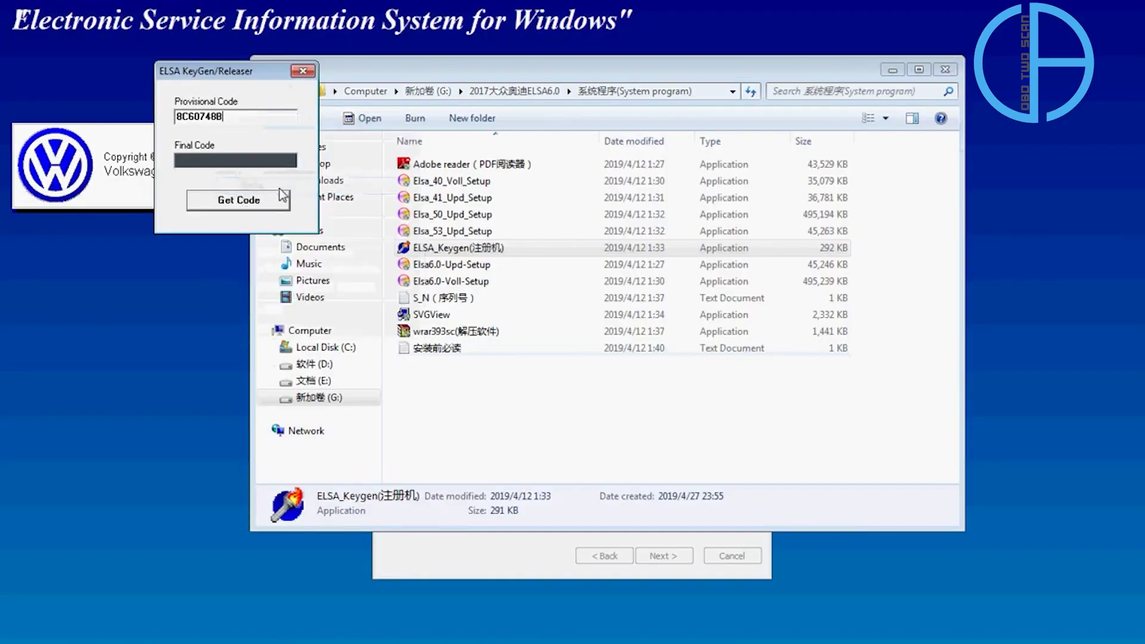
{"action": "left_click", "coordinate": [238, 200]}
{"action": "right_click", "coordinate": [199, 159]}
{"action": "left_click", "coordinate": [243, 213]}
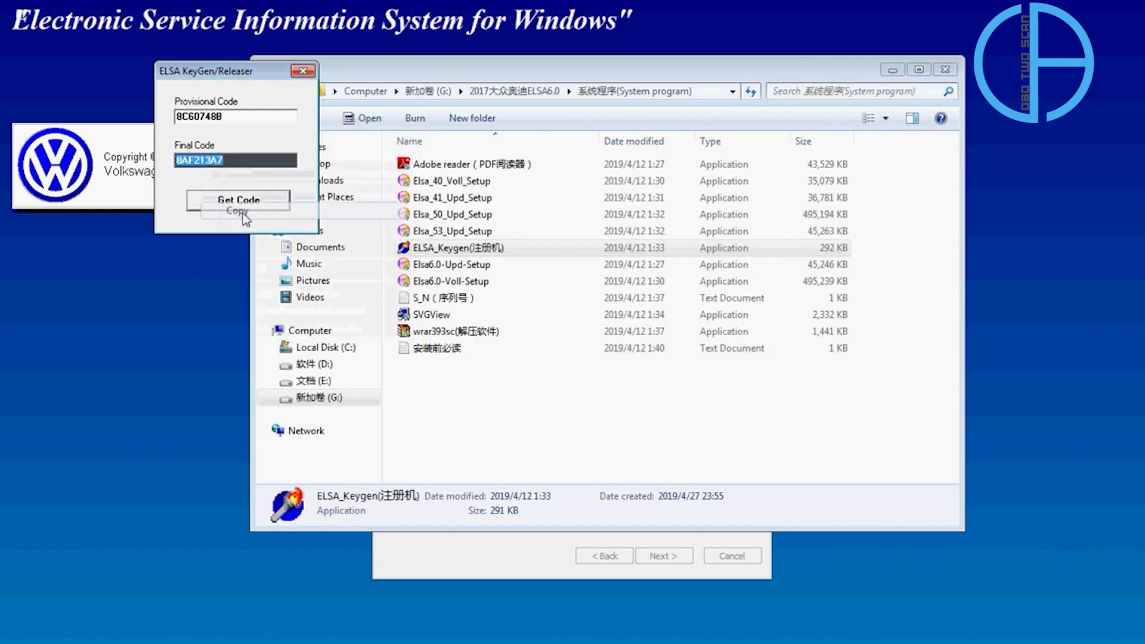
{"action": "left_click", "coordinate": [304, 71]}
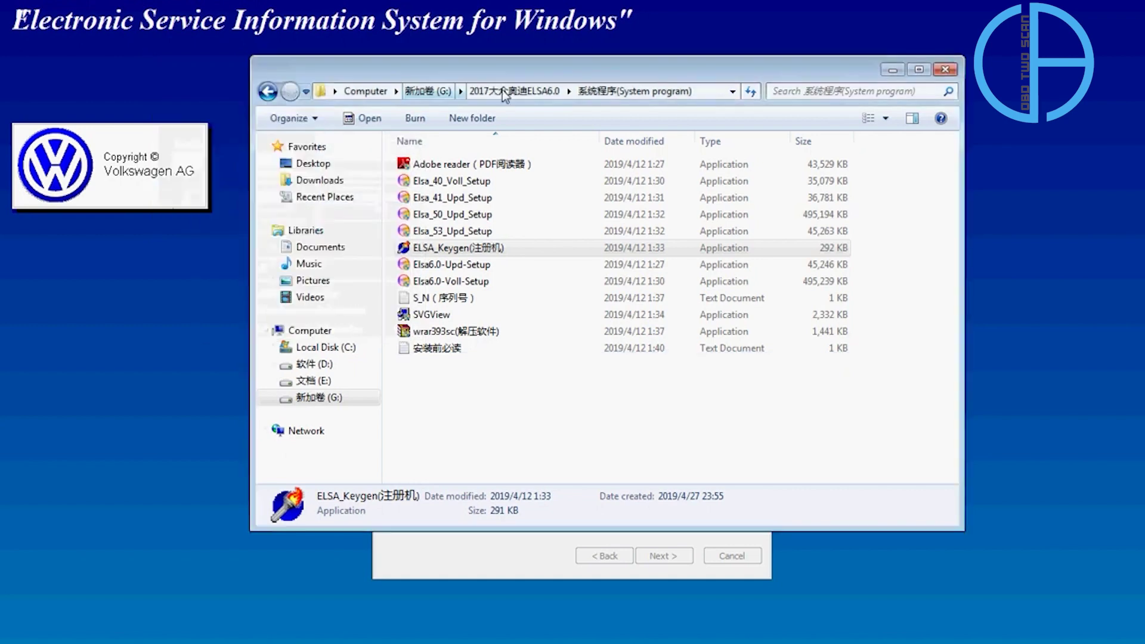
Enter the generated permanent code in ElsaWin Setup, confirm it, and finish the wizard.
{"action": "left_click", "coordinate": [905, 70]}
{"action": "right_click", "coordinate": [471, 398]}
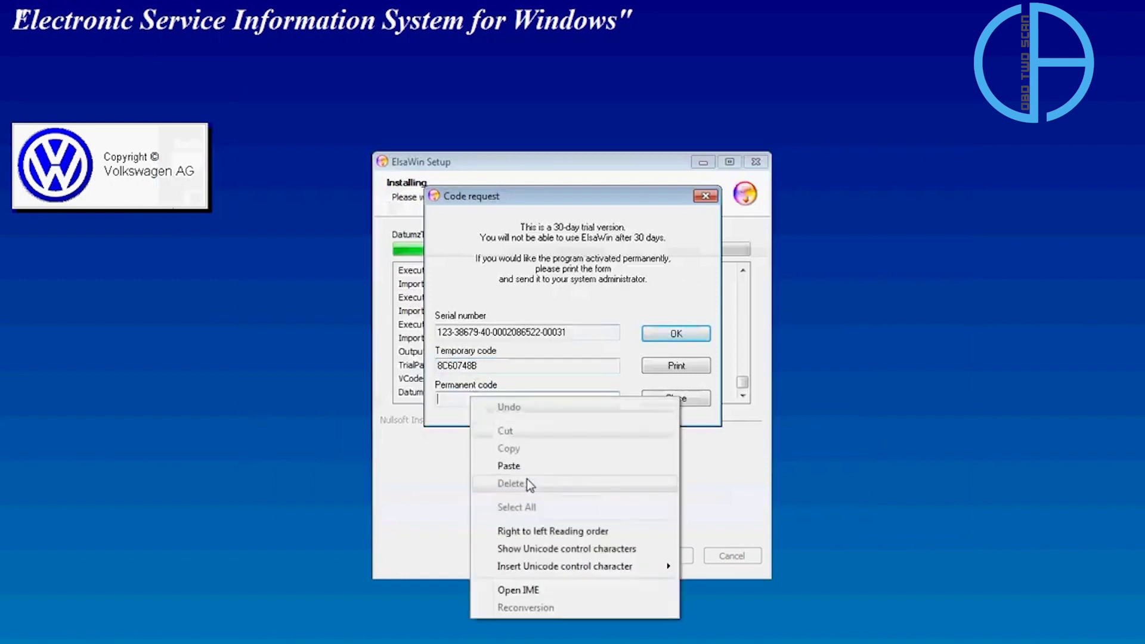
{"action": "left_click", "coordinate": [543, 467]}
{"action": "left_click", "coordinate": [706, 336]}
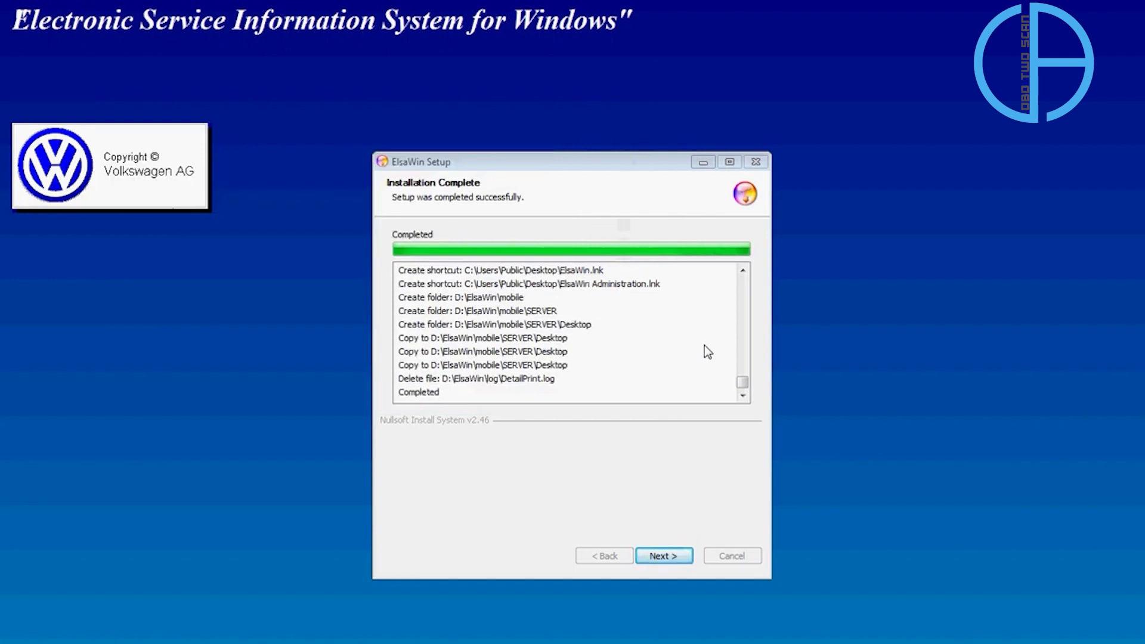
{"action": "left_click", "coordinate": [680, 559]}
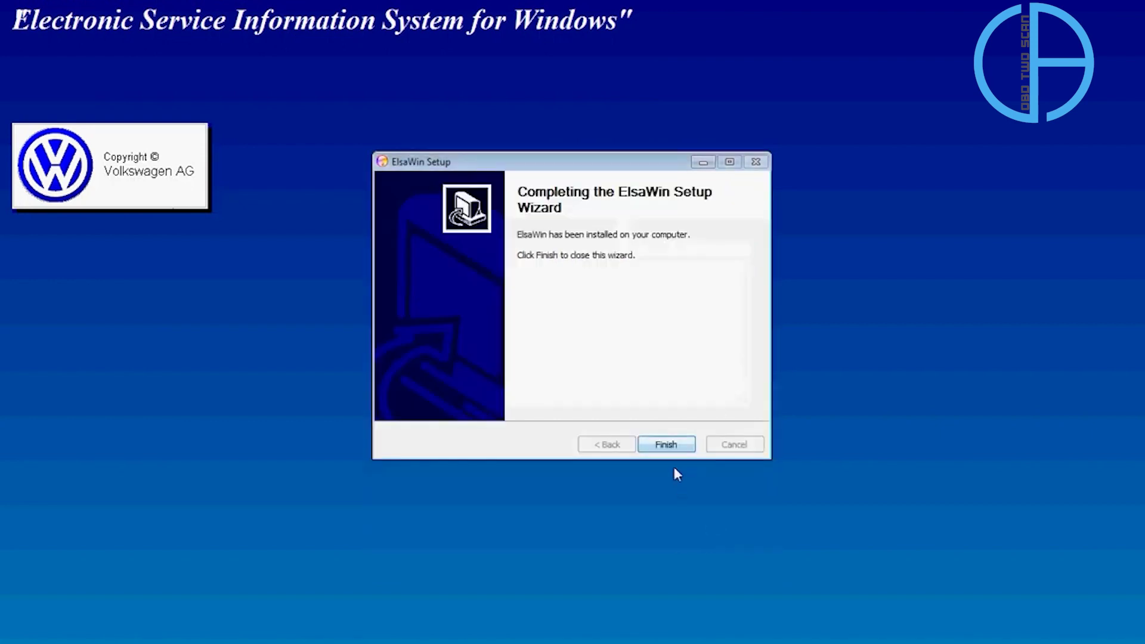
{"action": "left_click", "coordinate": [685, 449]}
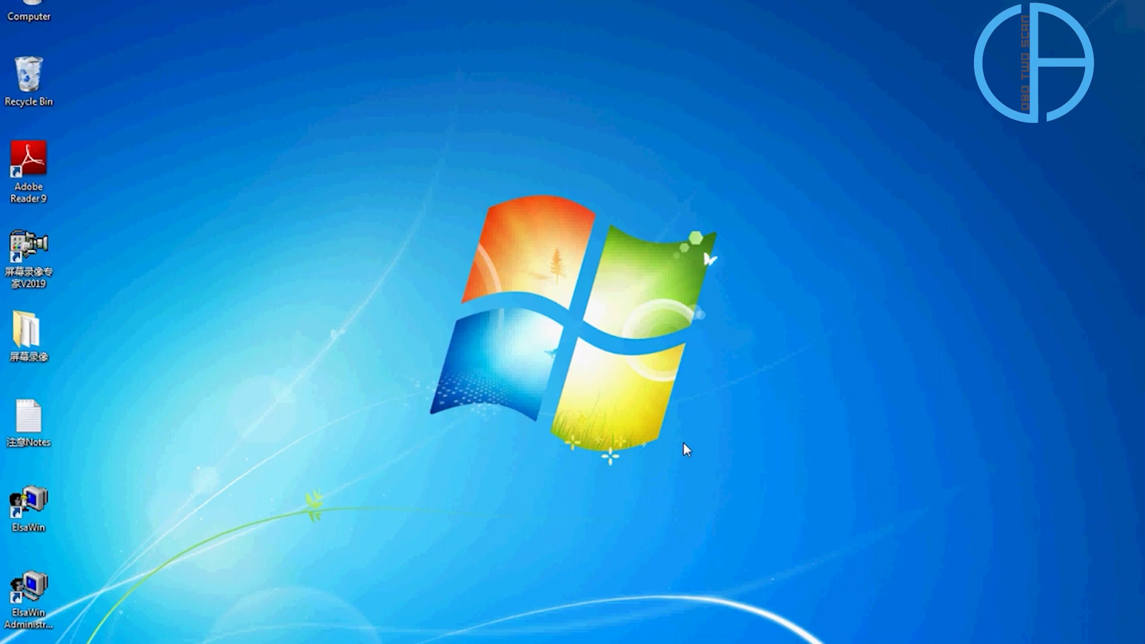
Launch ElsaWin as administrator and glance over the 安装前必读 read-me notes.
{"action": "right_click", "coordinate": [45, 502]}
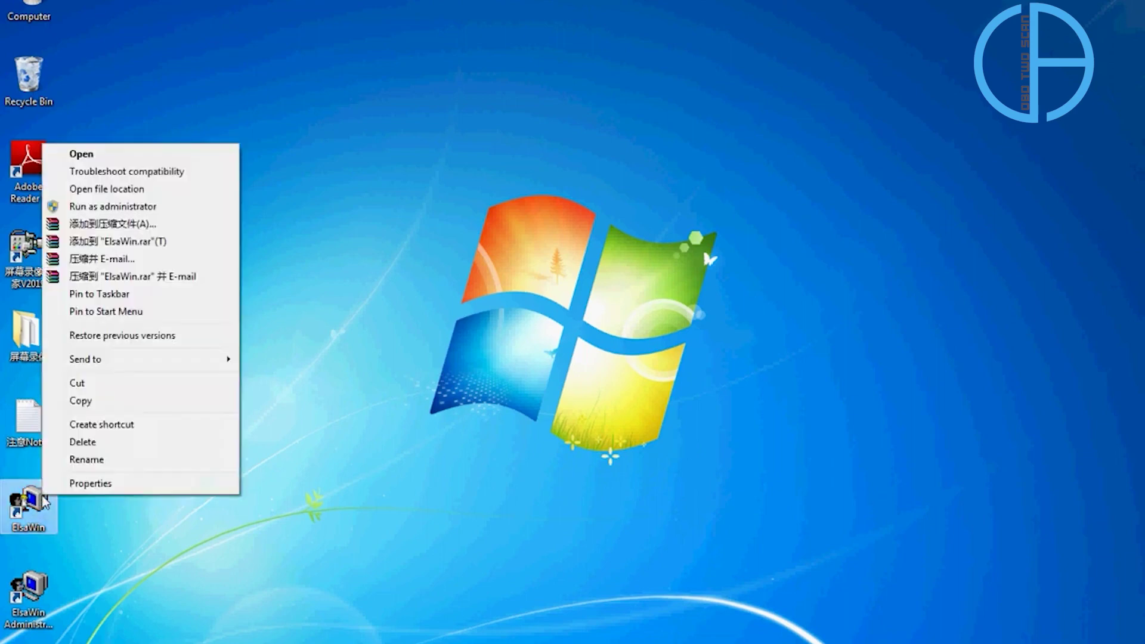
{"action": "left_click", "coordinate": [86, 207]}
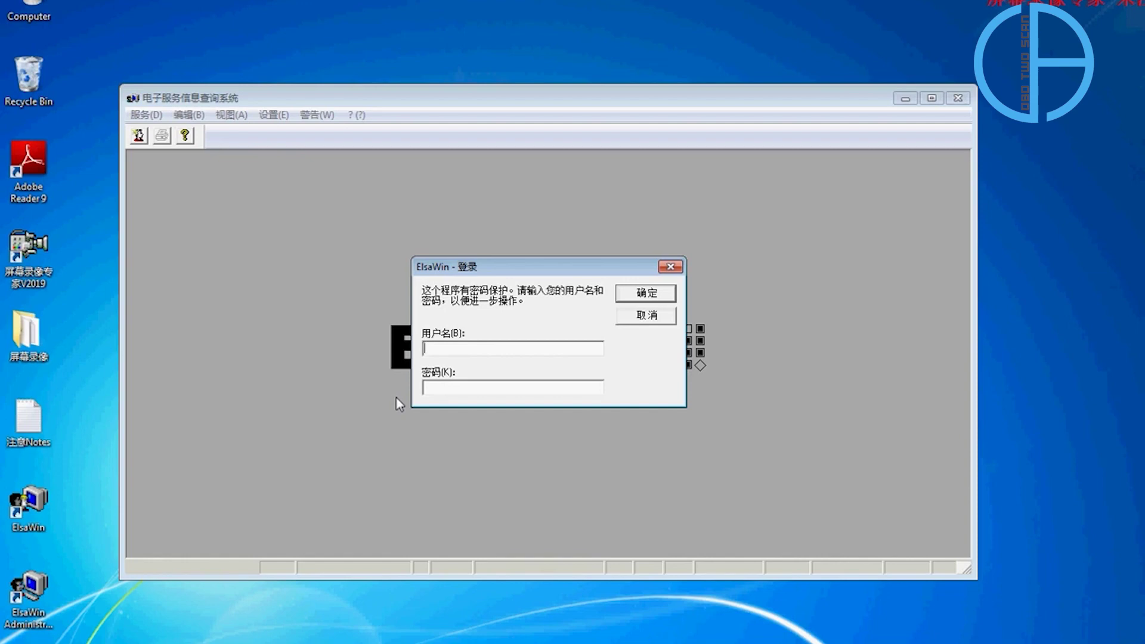
{"action": "left_click", "coordinate": [217, 641]}
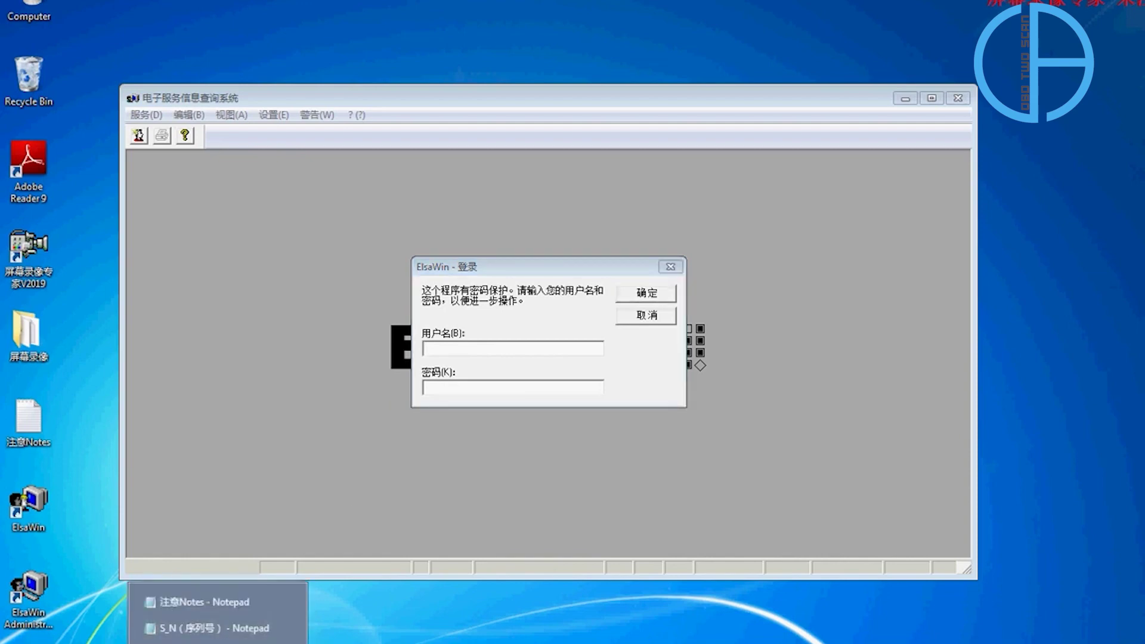
{"action": "left_click", "coordinate": [155, 641]}
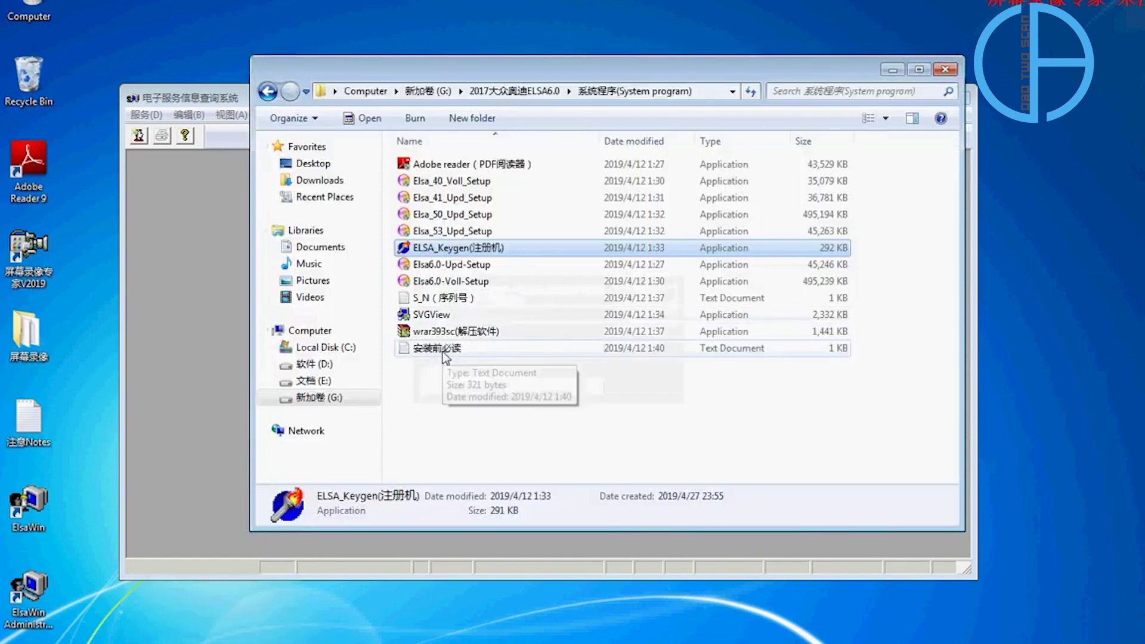
{"action": "double_click", "coordinate": [443, 348]}
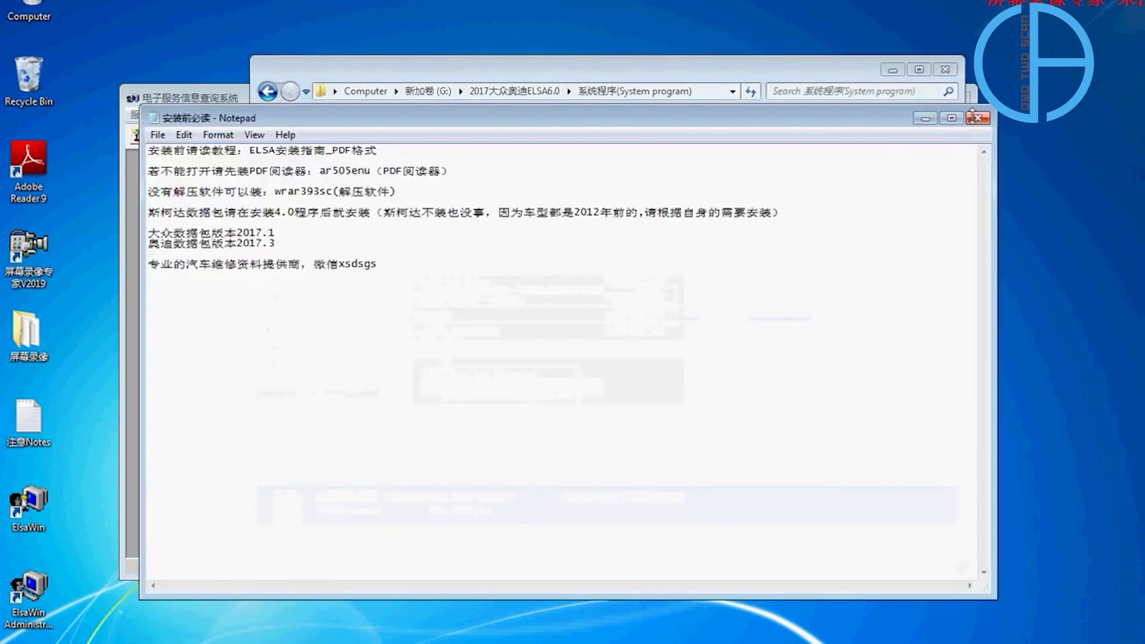
{"action": "left_click", "coordinate": [976, 118]}
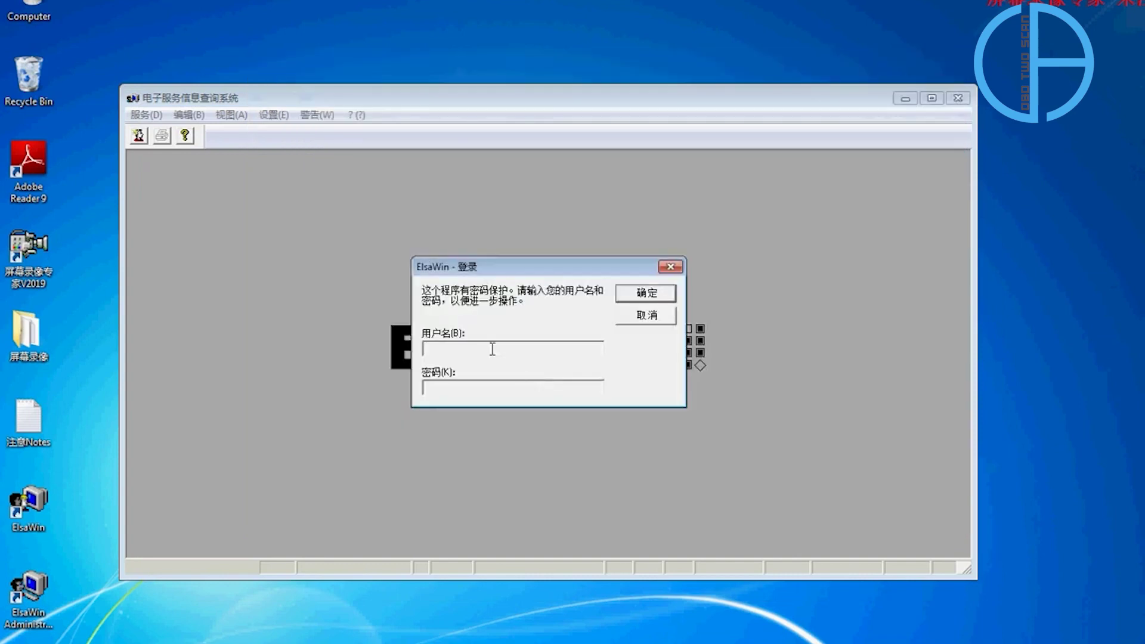
Log in by entering the user name and pasting the same value as the password.
{"action": "type", "text": "admin"}
{"action": "double_click", "coordinate": [444, 348]}
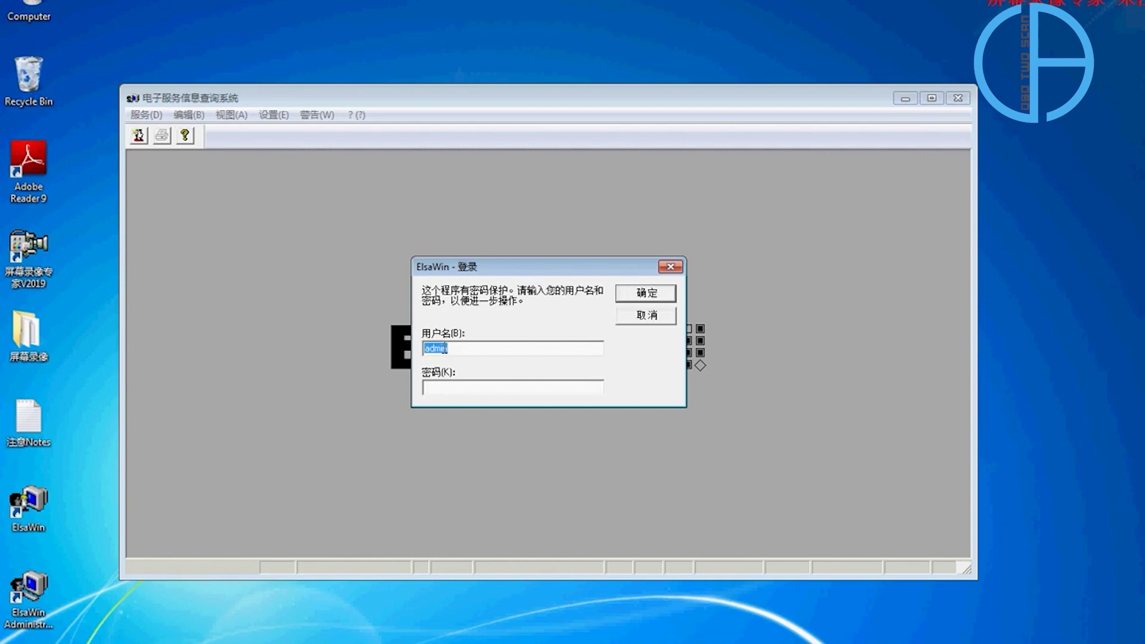
{"action": "right_click", "coordinate": [446, 349]}
{"action": "left_click", "coordinate": [520, 399]}
{"action": "left_click", "coordinate": [469, 387]}
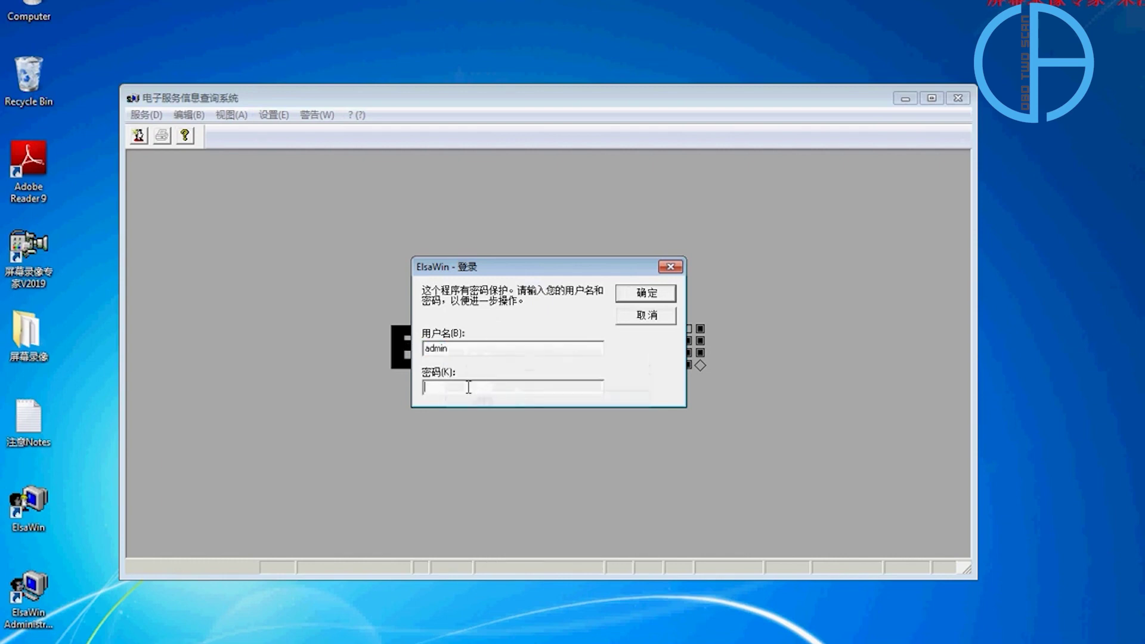
{"action": "right_click", "coordinate": [469, 387]}
{"action": "left_click", "coordinate": [535, 457]}
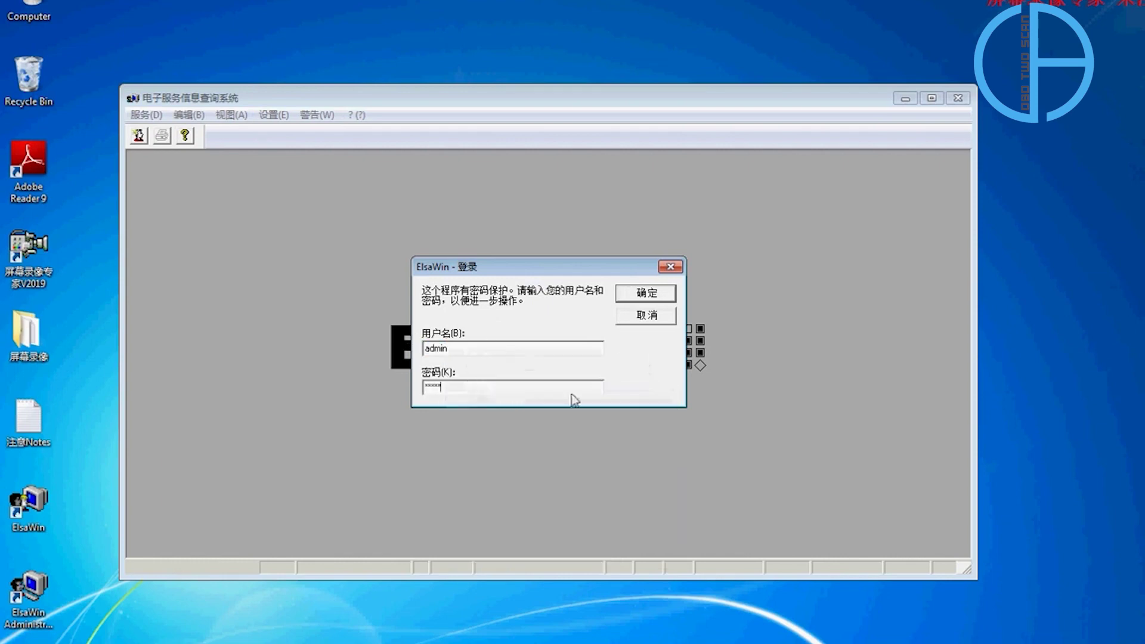
{"action": "left_click", "coordinate": [651, 296]}
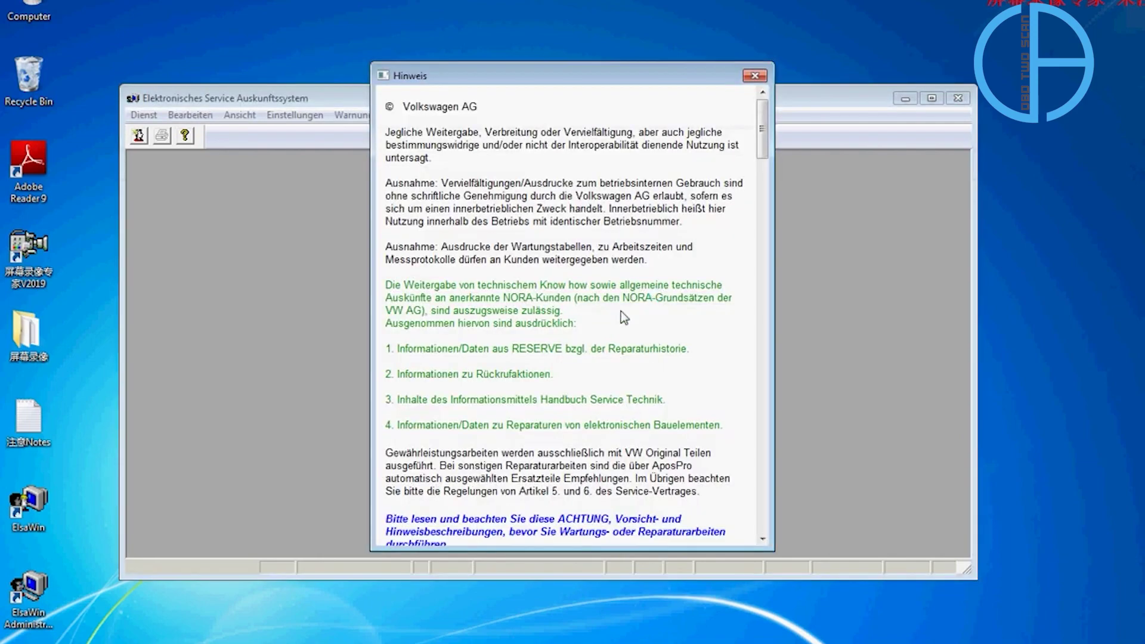
Scroll through the Volkswagen Hinweis notice, dismiss it with Ok, and maximize the ElsaWin window.
{"action": "left_click_drag", "start_coordinate": [764, 145], "coordinate": [774, 515]}
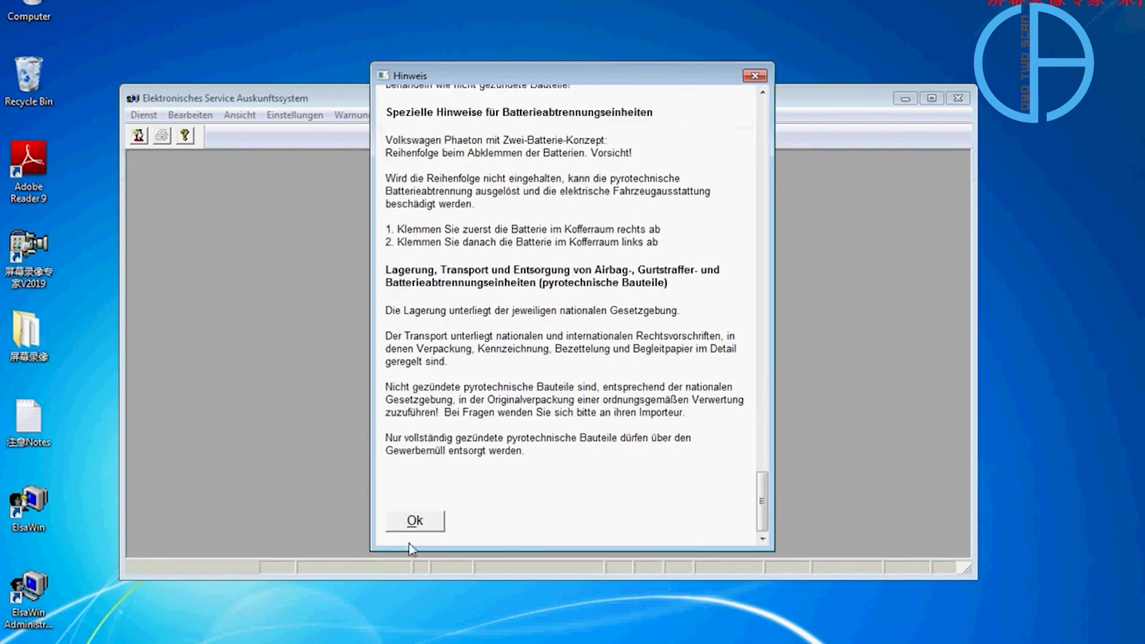
{"action": "left_click", "coordinate": [415, 521]}
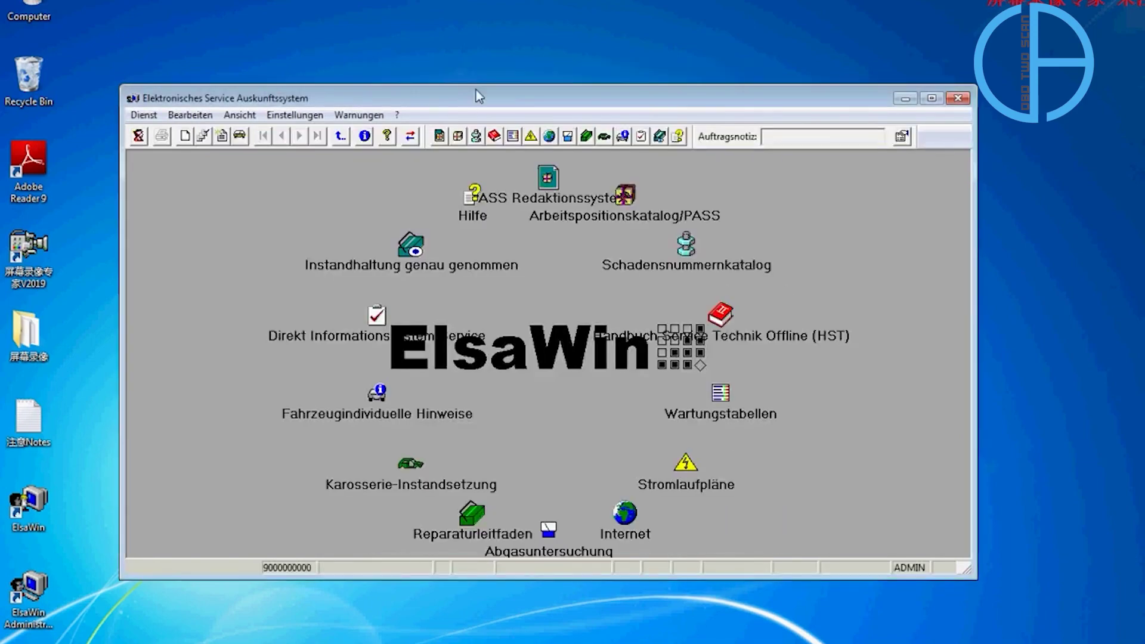
{"action": "double_click", "coordinate": [481, 96]}
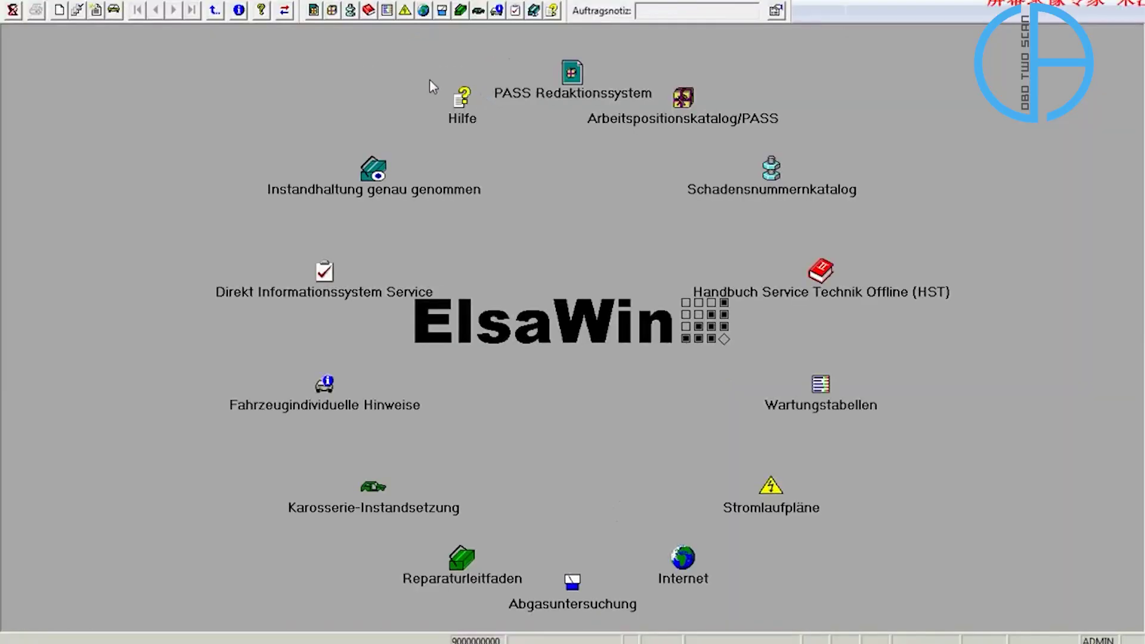
Switch the ElsaWin interface language to Chinese.
{"action": "left_click", "coordinate": [179, 2]}
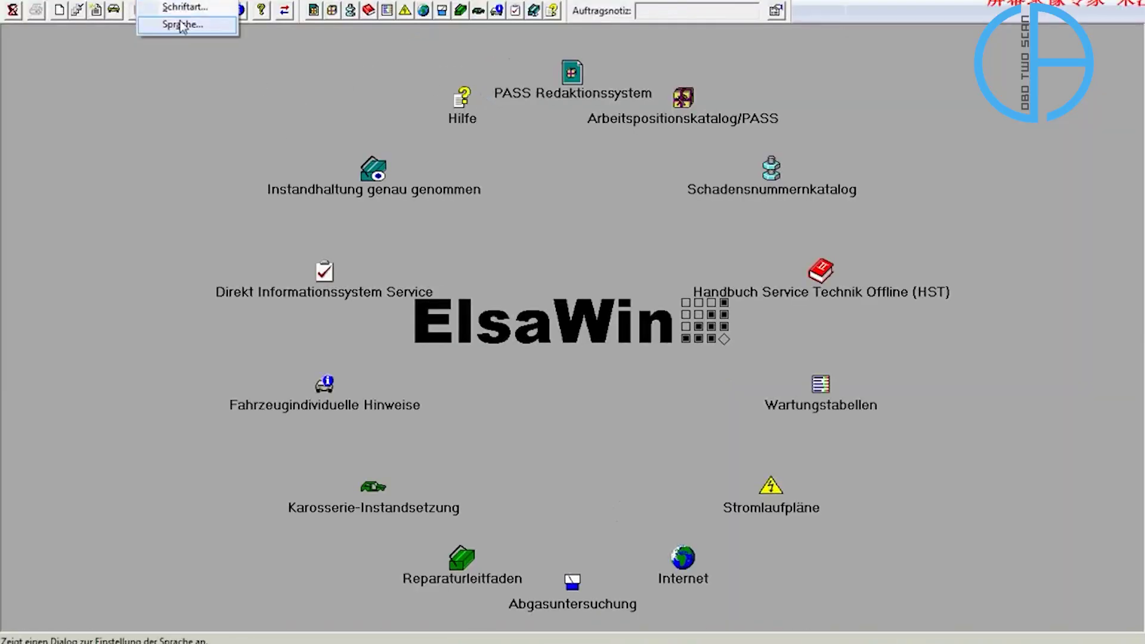
{"action": "left_click", "coordinate": [181, 25]}
{"action": "left_click", "coordinate": [507, 294]}
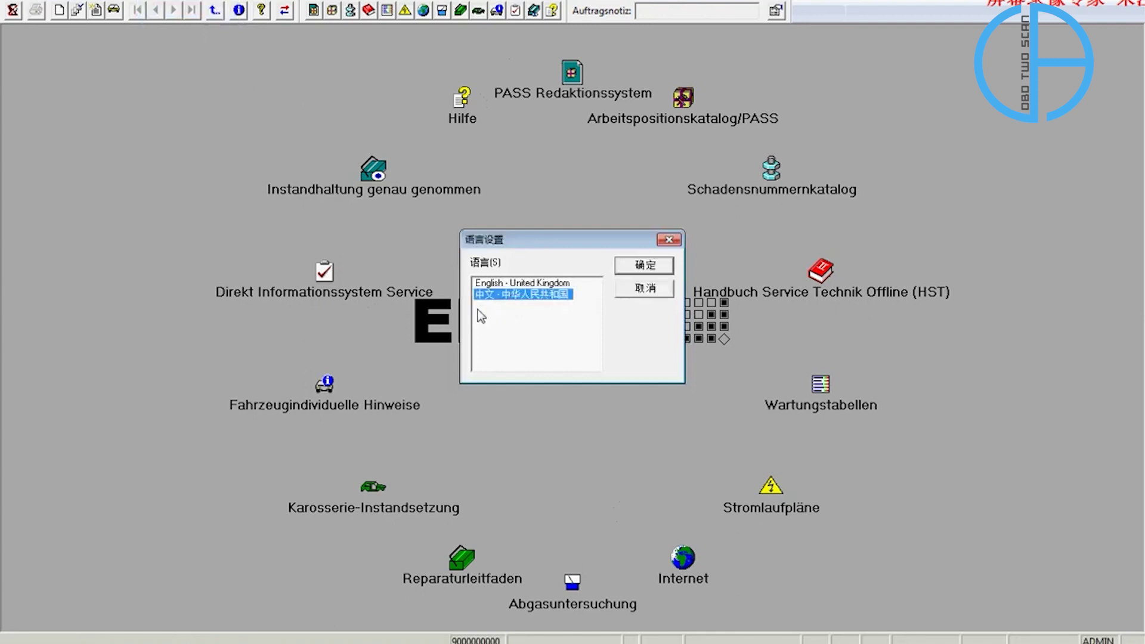
{"action": "left_click", "coordinate": [644, 270]}
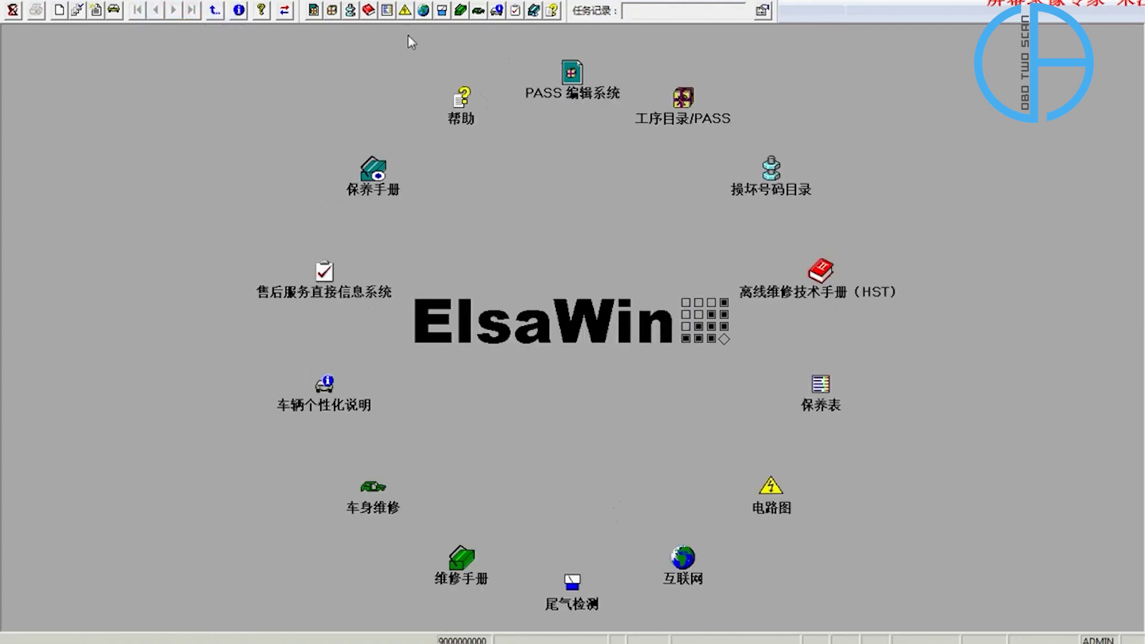
Switch the interface language back to English.
{"action": "left_click", "coordinate": [179, 3]}
{"action": "left_click", "coordinate": [179, 25]}
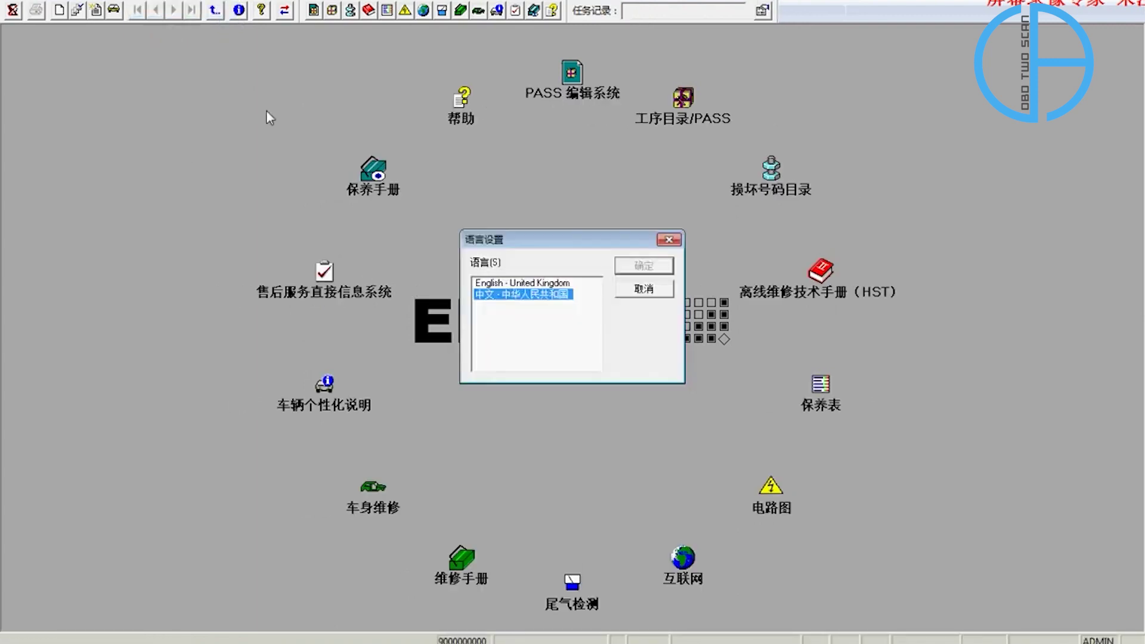
{"action": "left_click", "coordinate": [530, 283]}
{"action": "left_click", "coordinate": [650, 266]}
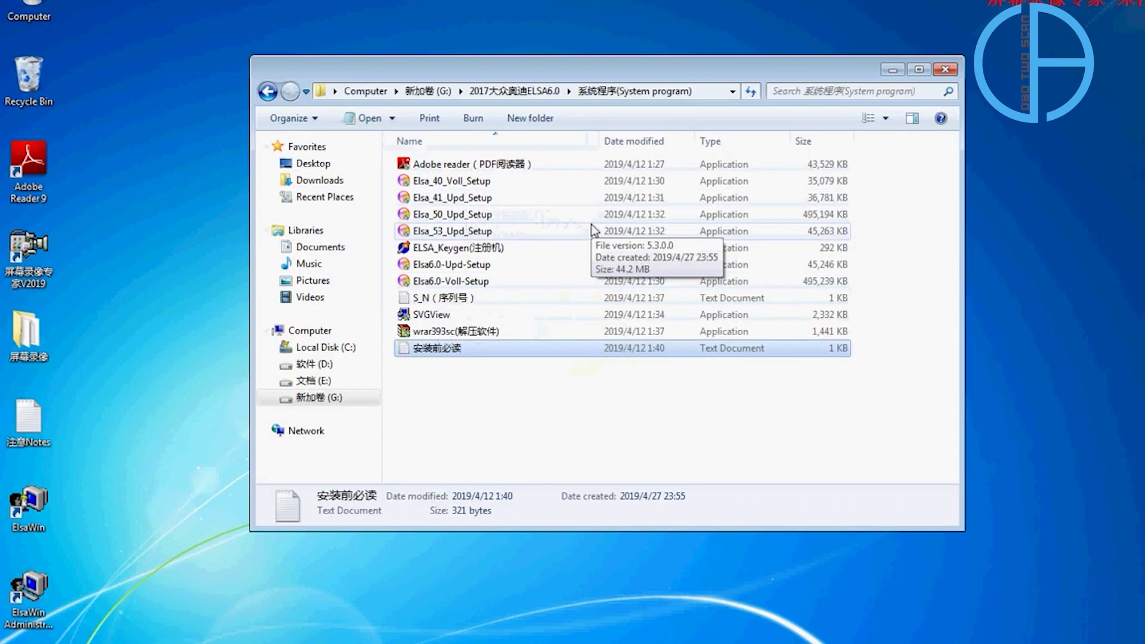
Run Elsa_50_Upd_Setup as administrator from the System program folder.
{"action": "left_click", "coordinate": [508, 211]}
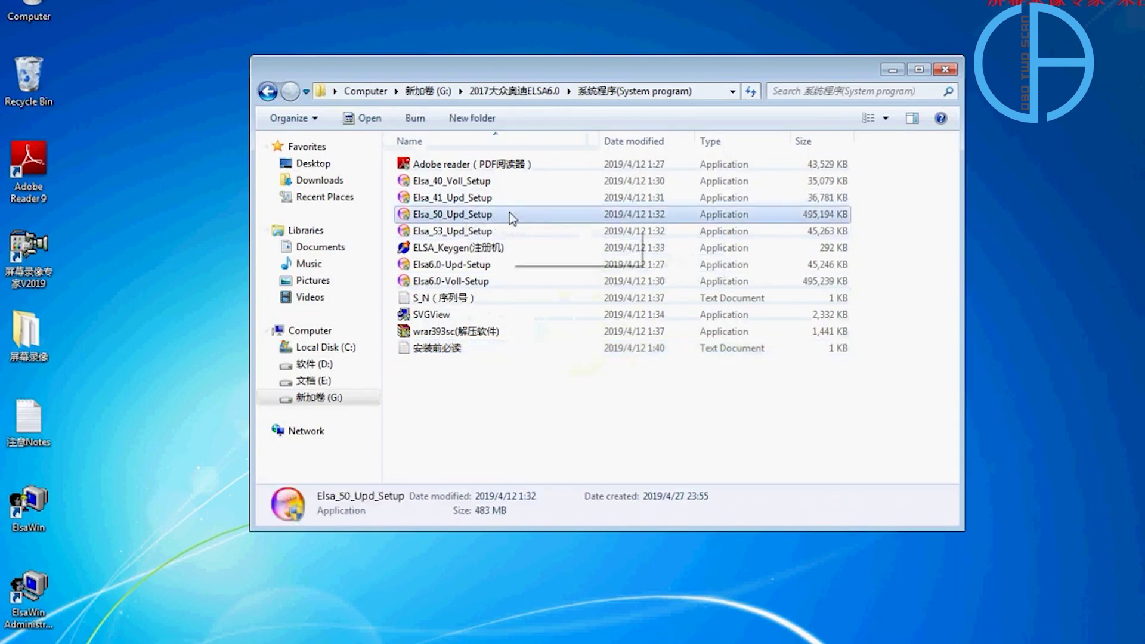
{"action": "right_click", "coordinate": [510, 212]}
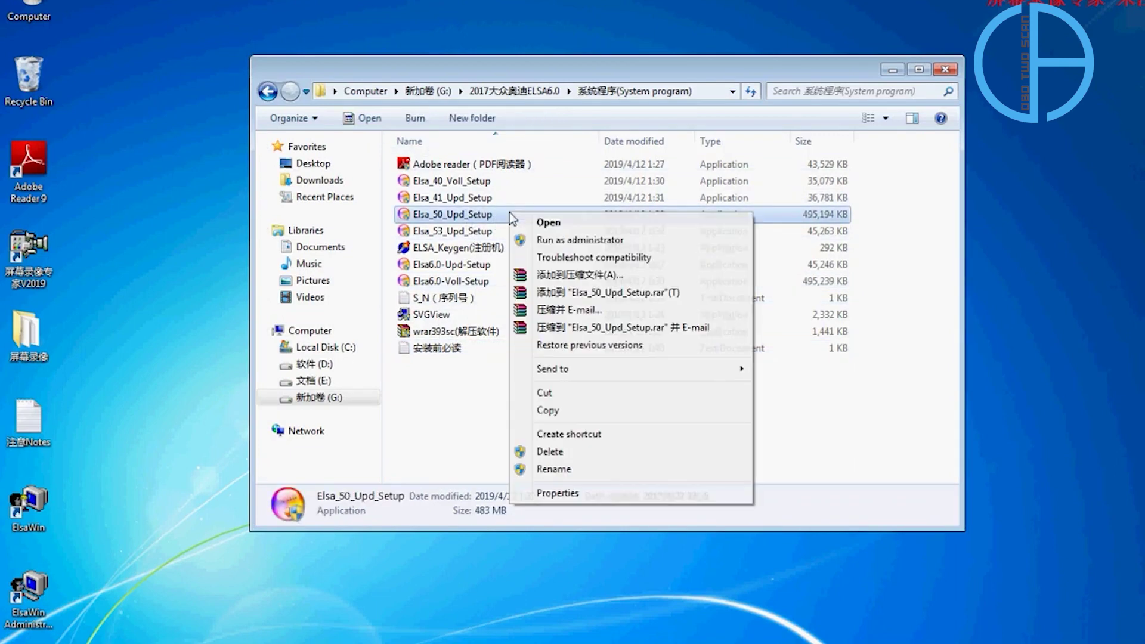
{"action": "left_click", "coordinate": [559, 240]}
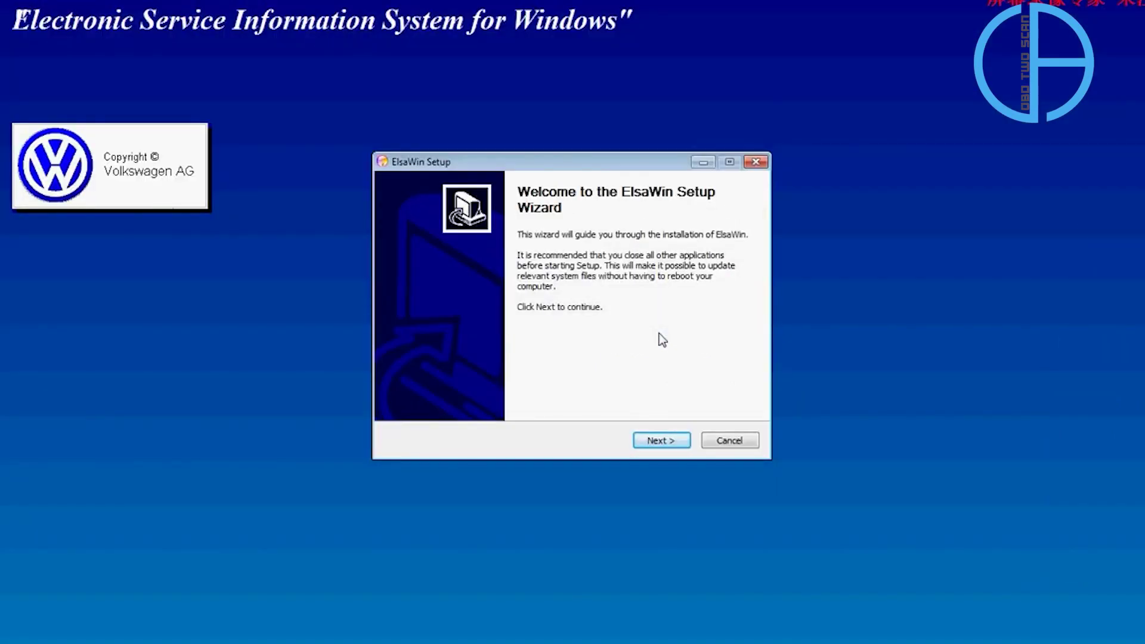
Accept the components, Chinese and English languages, D:\ElsaWin location and ElsaWin Start Menu folder, then install.
{"action": "left_click", "coordinate": [661, 441]}
{"action": "left_click_drag", "start_coordinate": [596, 167], "coordinate": [593, 87]}
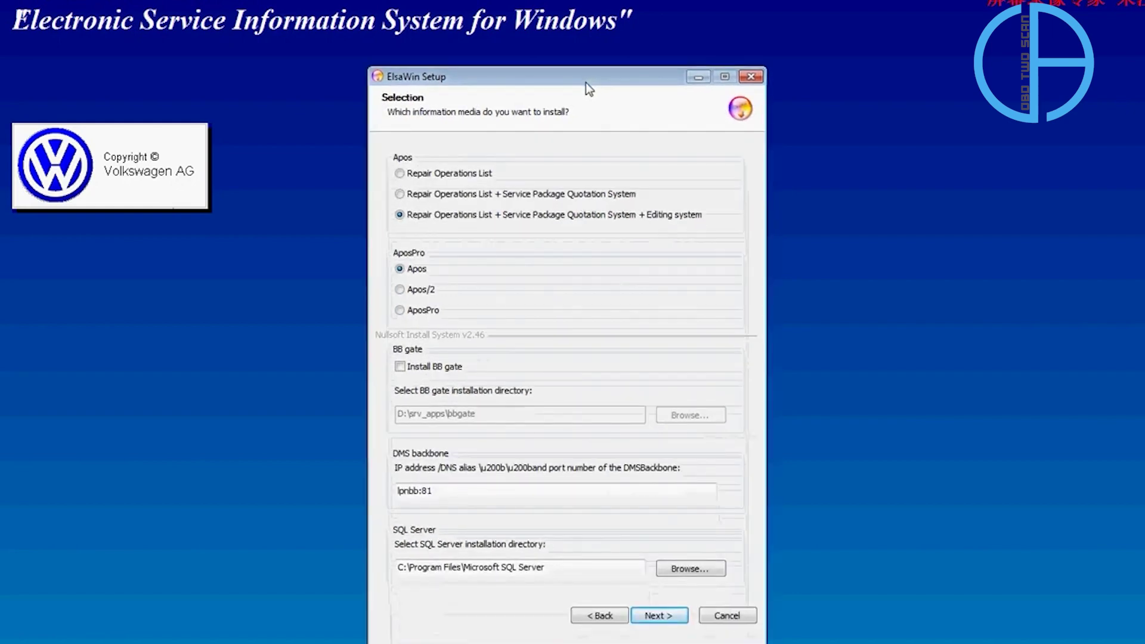
{"action": "left_click", "coordinate": [676, 617]}
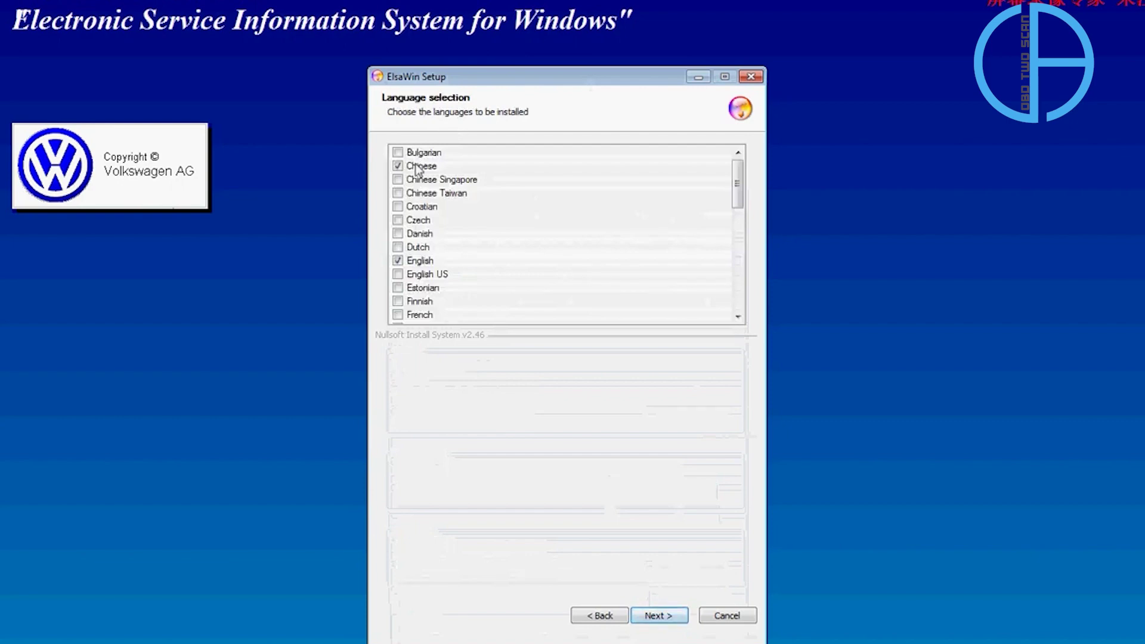
{"action": "left_click", "coordinate": [674, 619]}
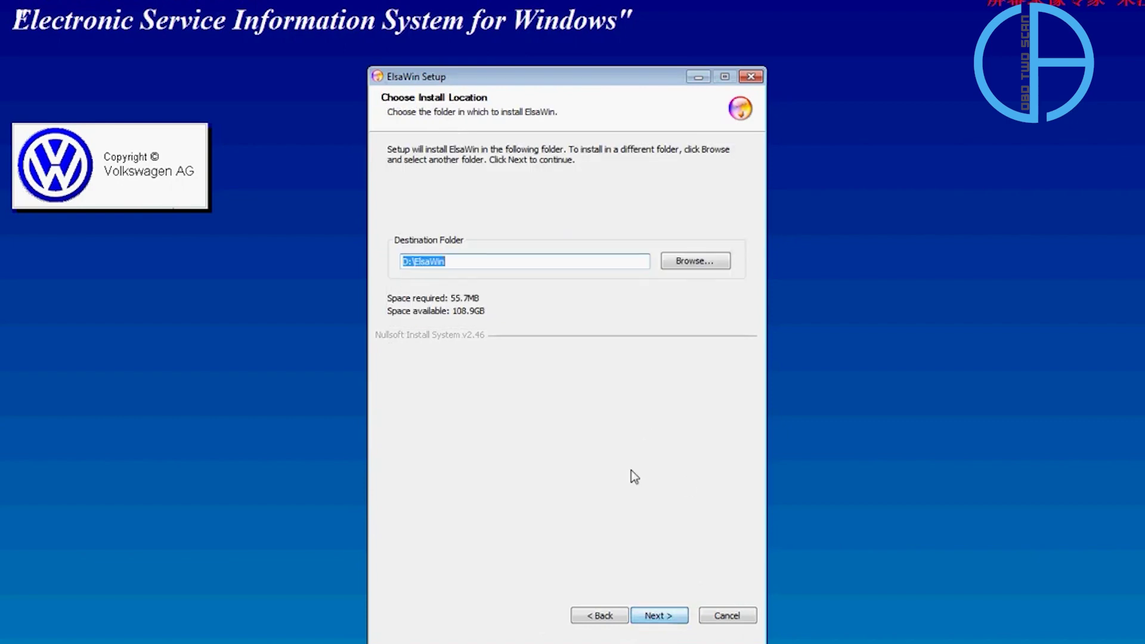
{"action": "left_click", "coordinate": [407, 266]}
{"action": "left_click", "coordinate": [683, 624]}
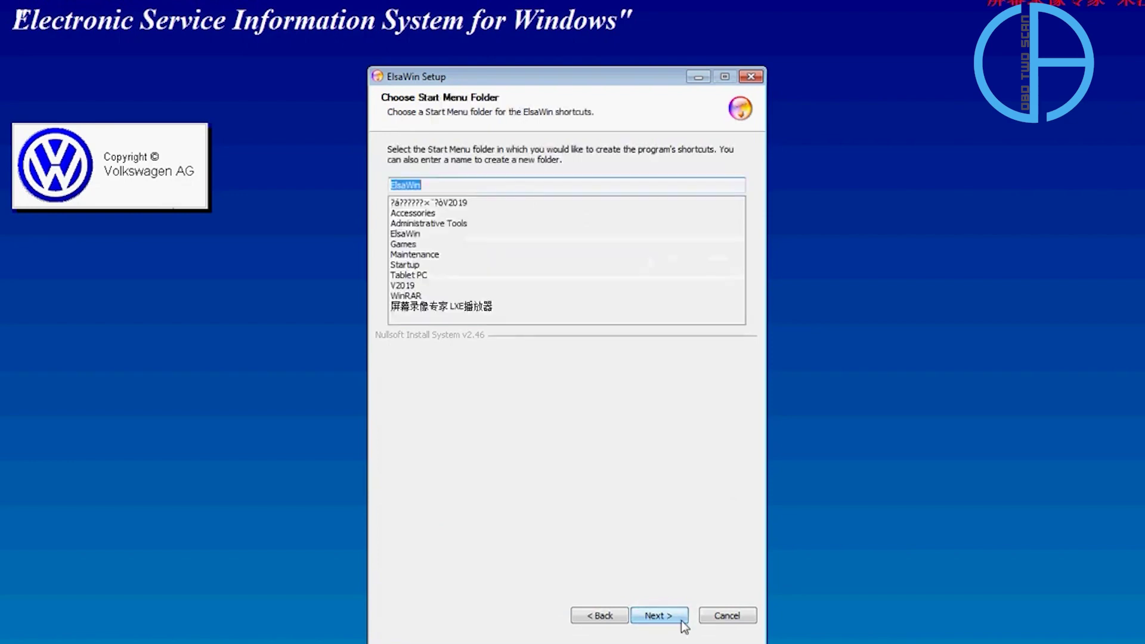
{"action": "left_click", "coordinate": [683, 624]}
{"action": "left_click", "coordinate": [682, 621]}
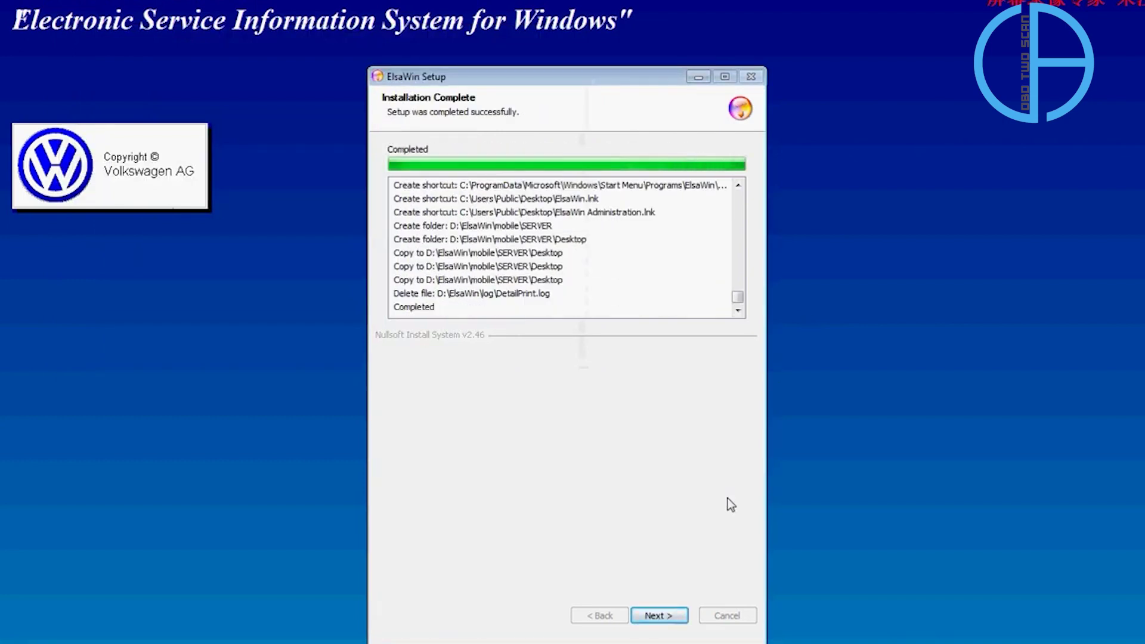
Close the finished Elsa_50 update wizard and run Elsa6.0-Upd-Setup as administrator.
{"action": "left_click", "coordinate": [657, 616]}
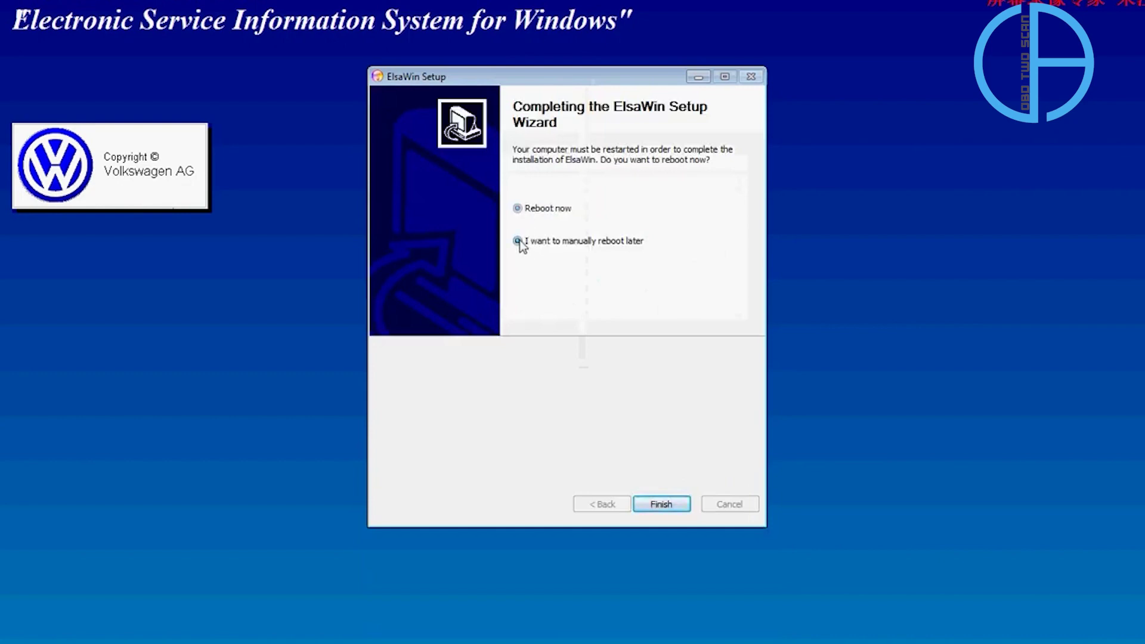
{"action": "left_click", "coordinate": [677, 506]}
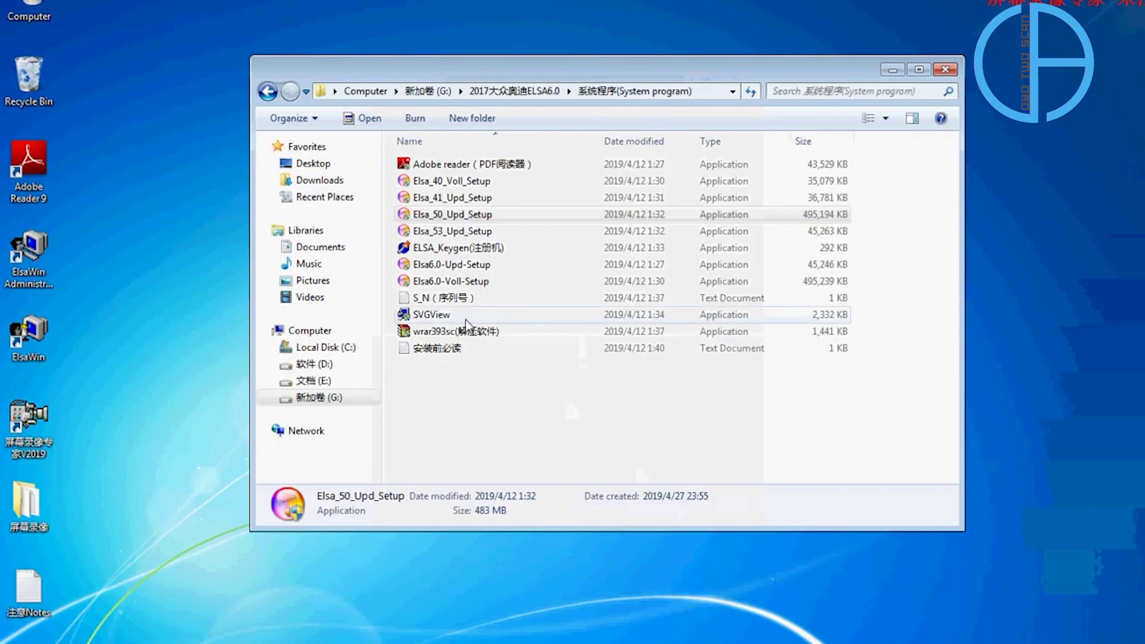
{"action": "left_click", "coordinate": [517, 273]}
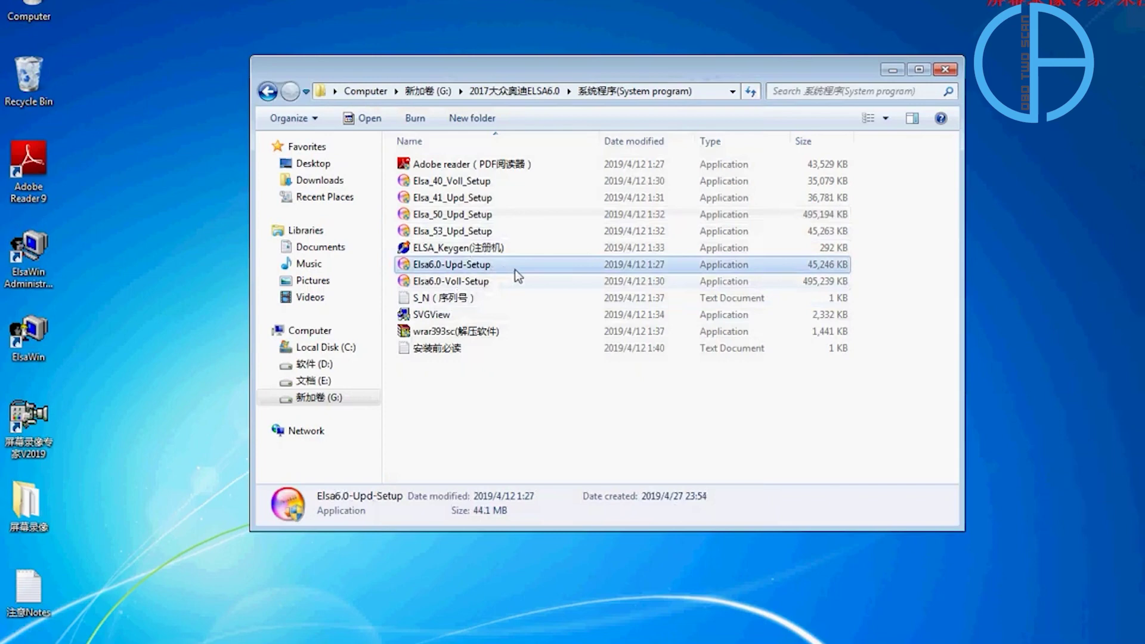
{"action": "right_click", "coordinate": [504, 268]}
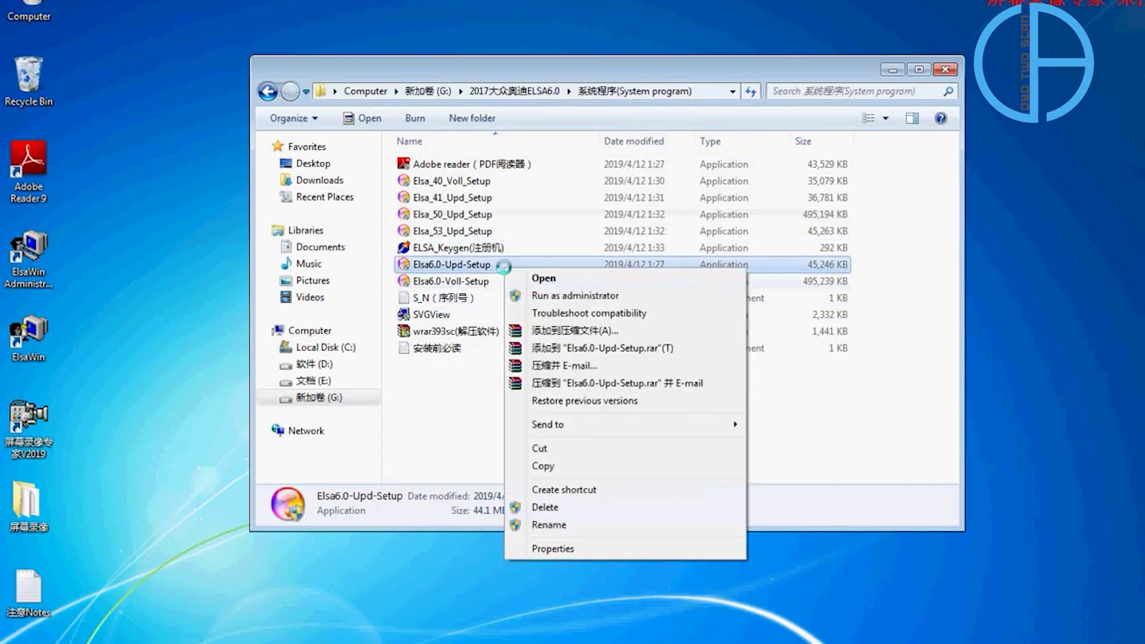
{"action": "left_click", "coordinate": [546, 294]}
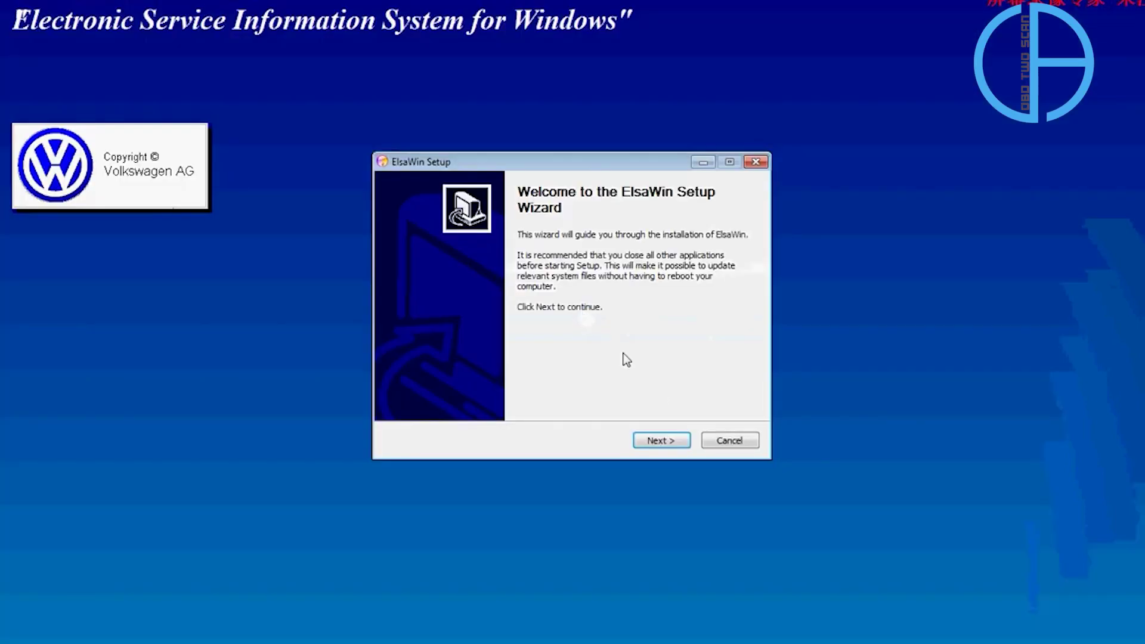
Install the ElsaWin 6.00 update to D:\ElsaWin using the existing SQL Server instance and languages.
{"action": "left_click", "coordinate": [681, 443]}
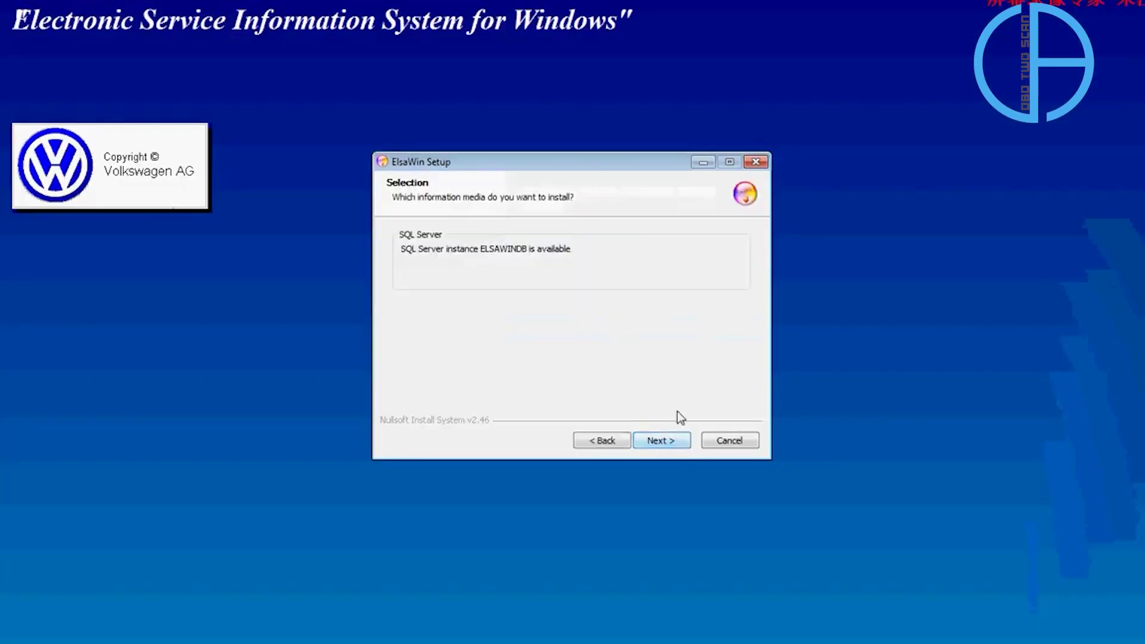
{"action": "left_click", "coordinate": [682, 451]}
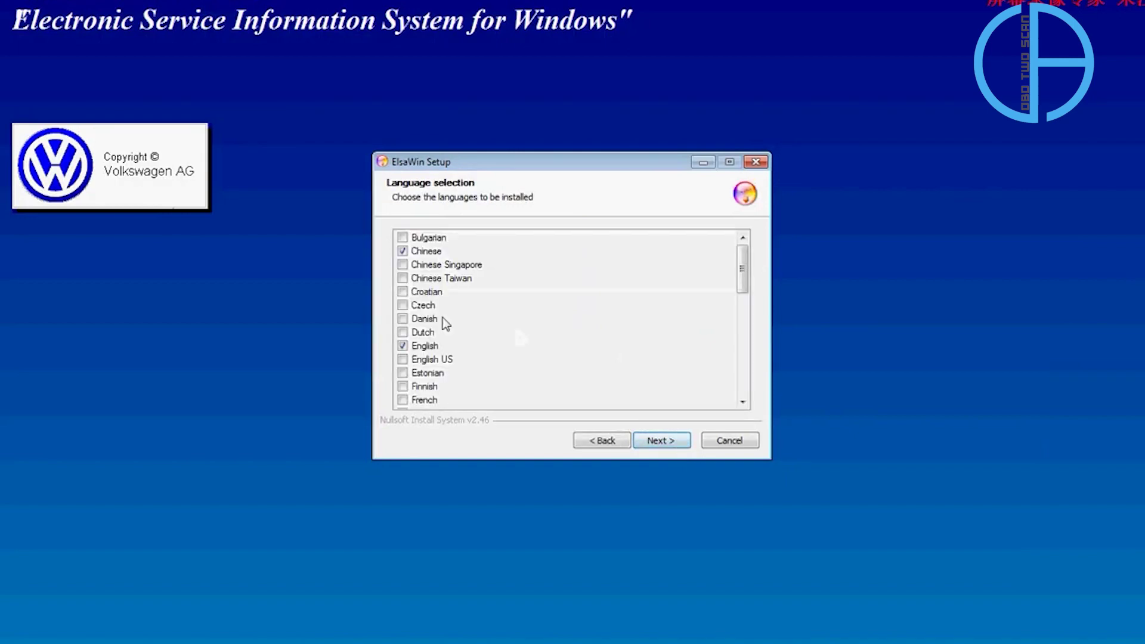
{"action": "left_click", "coordinate": [682, 446]}
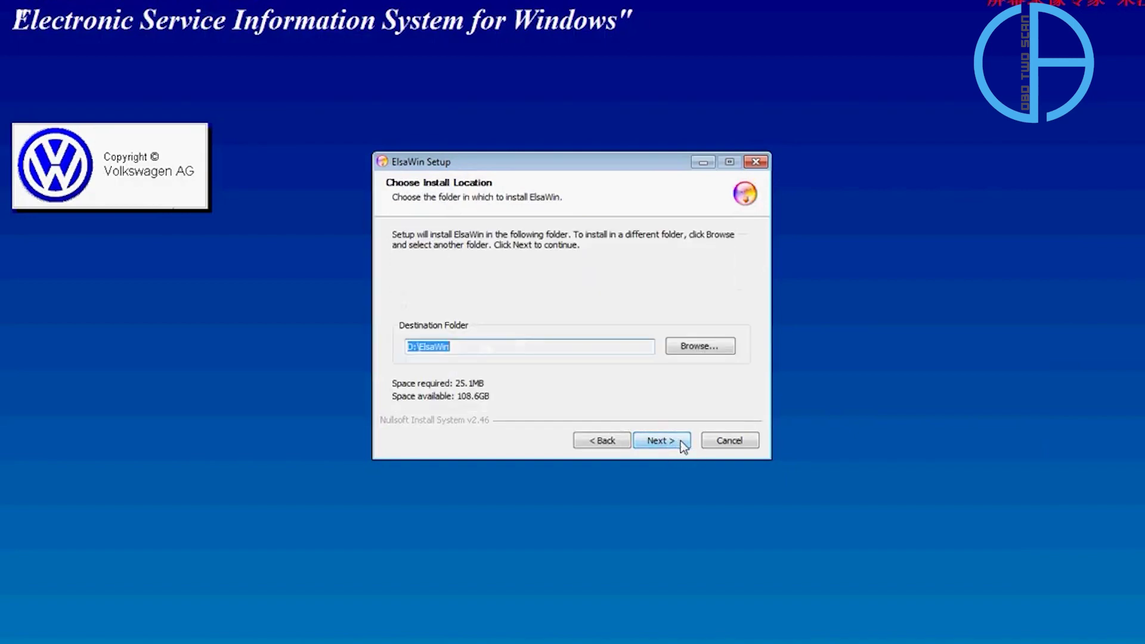
{"action": "left_click", "coordinate": [681, 442]}
{"action": "left_click", "coordinate": [681, 442]}
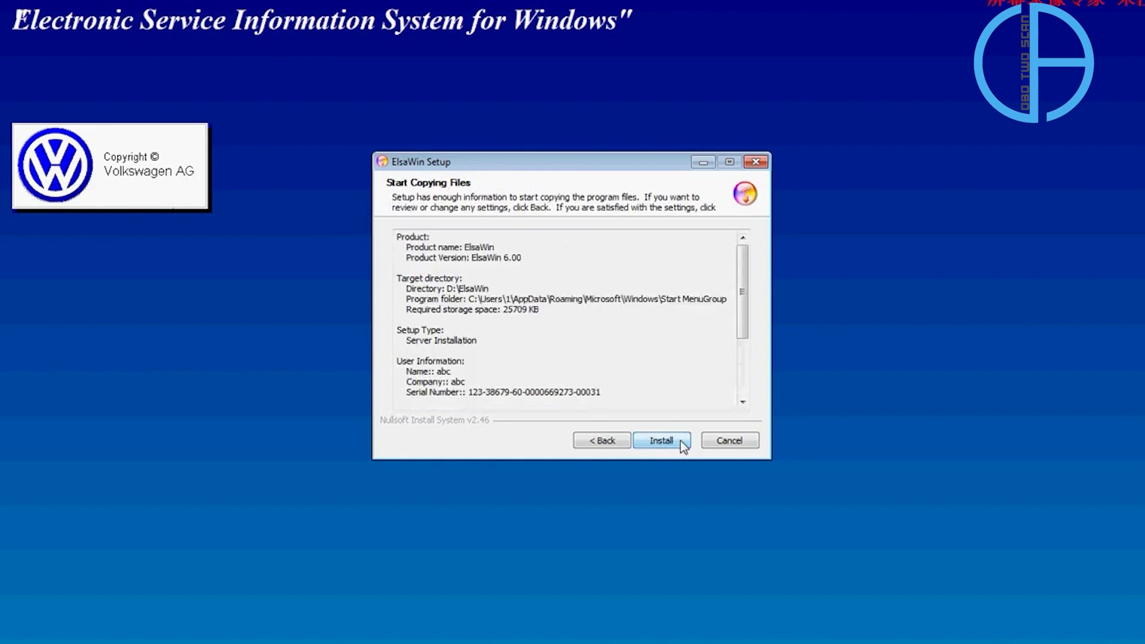
{"action": "left_click", "coordinate": [682, 441]}
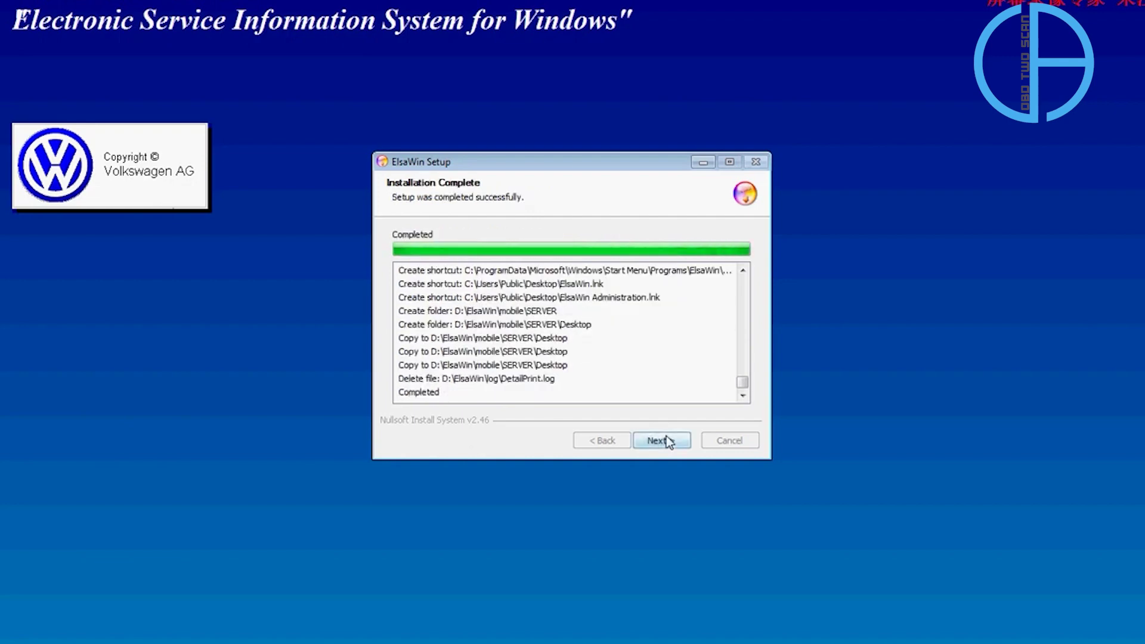
{"action": "left_click", "coordinate": [688, 446]}
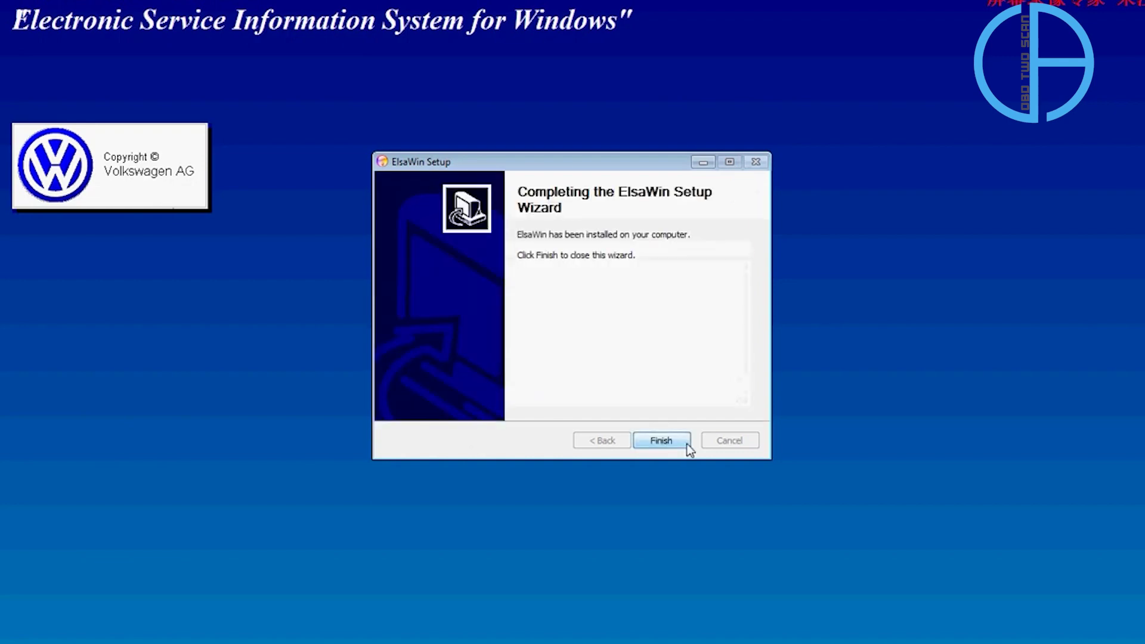
{"action": "left_click", "coordinate": [689, 444]}
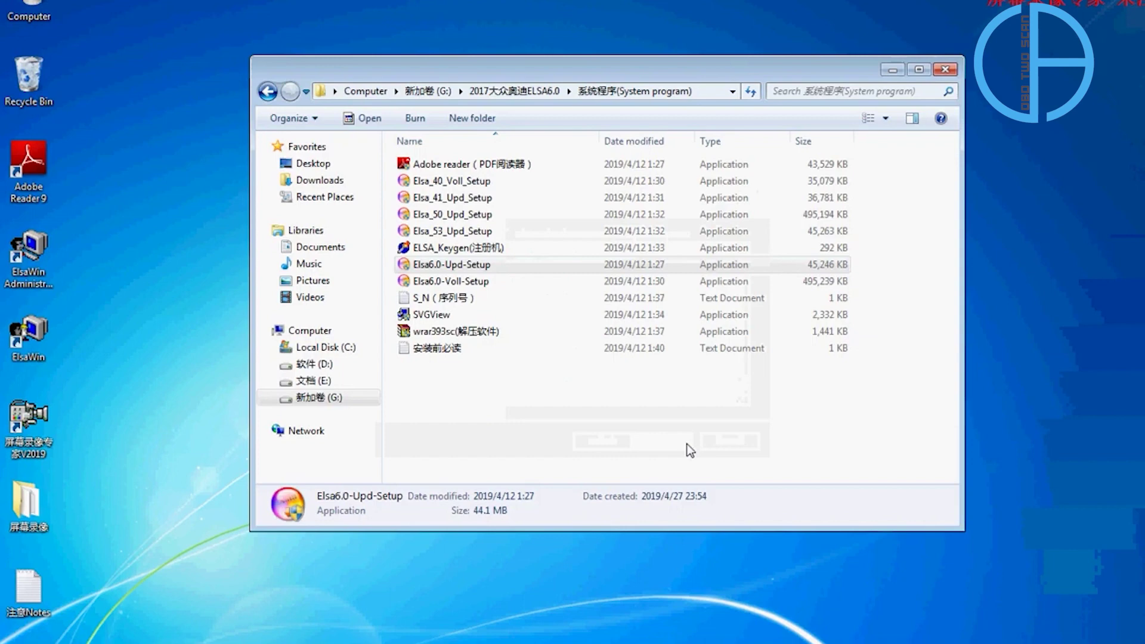
Close the setup files folder, the extra Notepad window and the serial number list.
{"action": "left_click", "coordinate": [690, 451]}
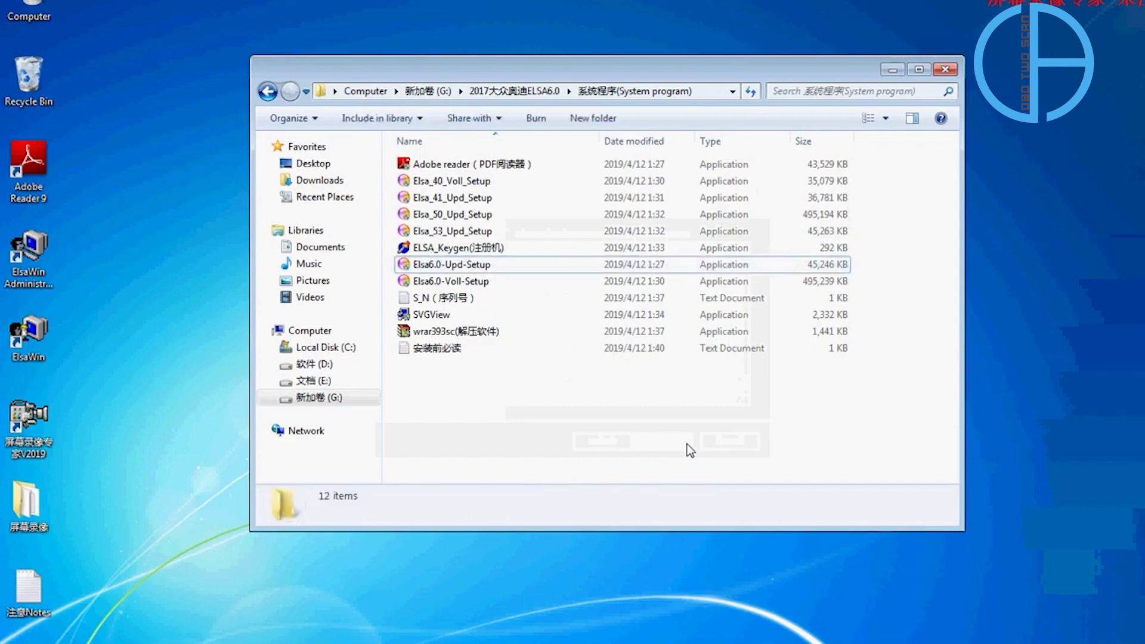
{"action": "left_click", "coordinate": [945, 70]}
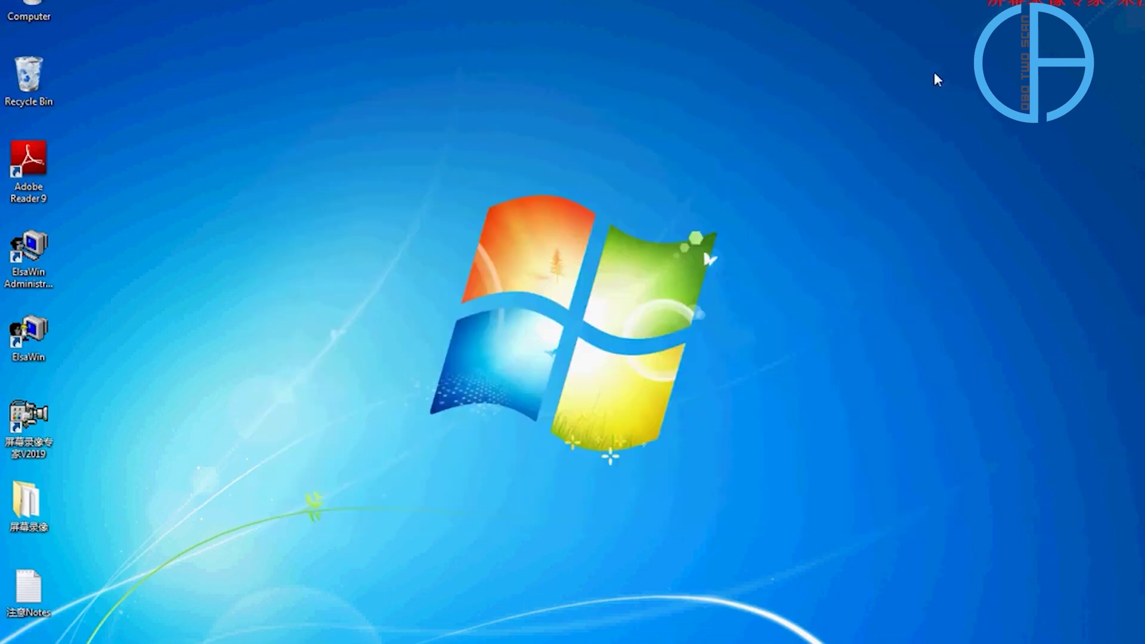
{"action": "mouse_move", "coordinate": [217, 643]}
{"action": "left_click", "coordinate": [286, 601]}
{"action": "left_click", "coordinate": [234, 636]}
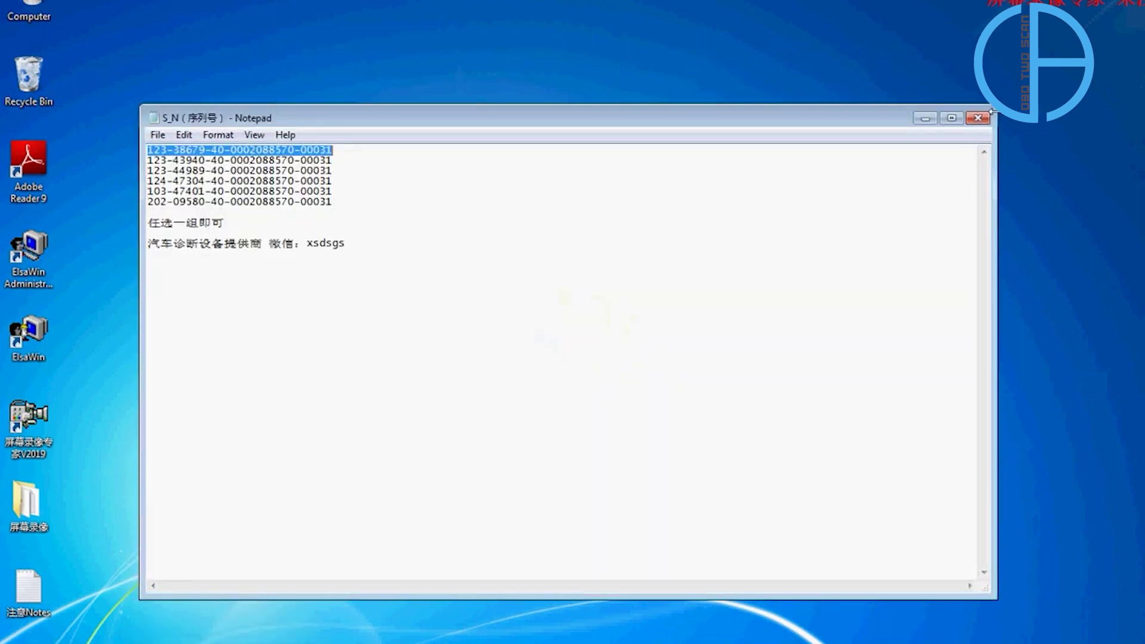
{"action": "left_click", "coordinate": [978, 118]}
Open 注意Notes, highlight the Base 1 and Base 2 post-install steps, and open drive G:.
{"action": "left_click", "coordinate": [30, 614]}
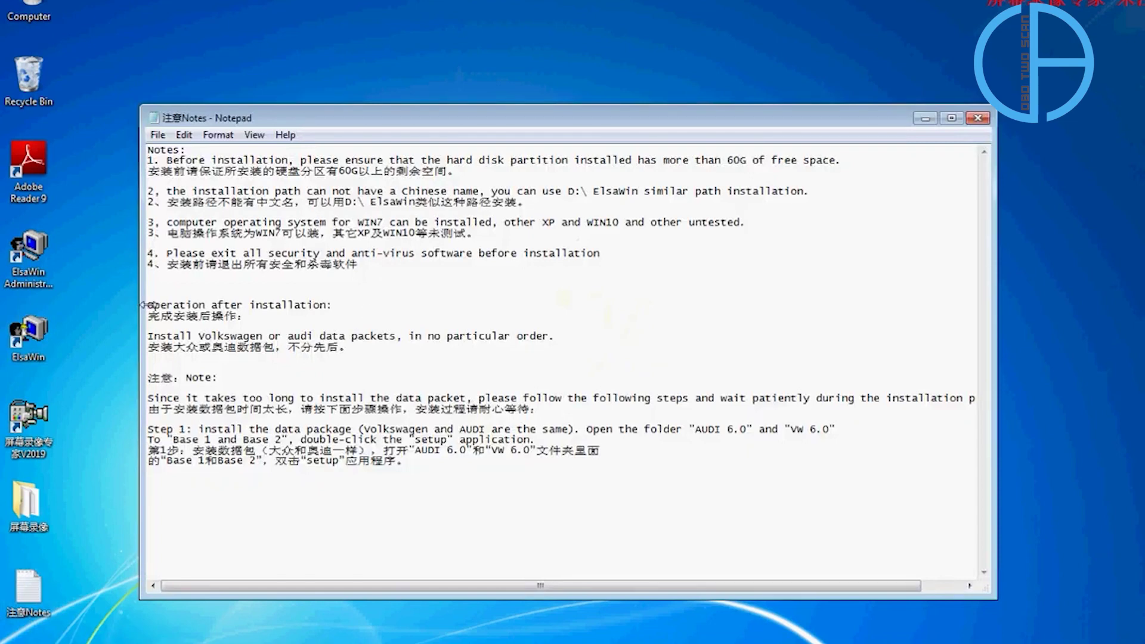
{"action": "left_click_drag", "start_coordinate": [144, 305], "coordinate": [368, 350]}
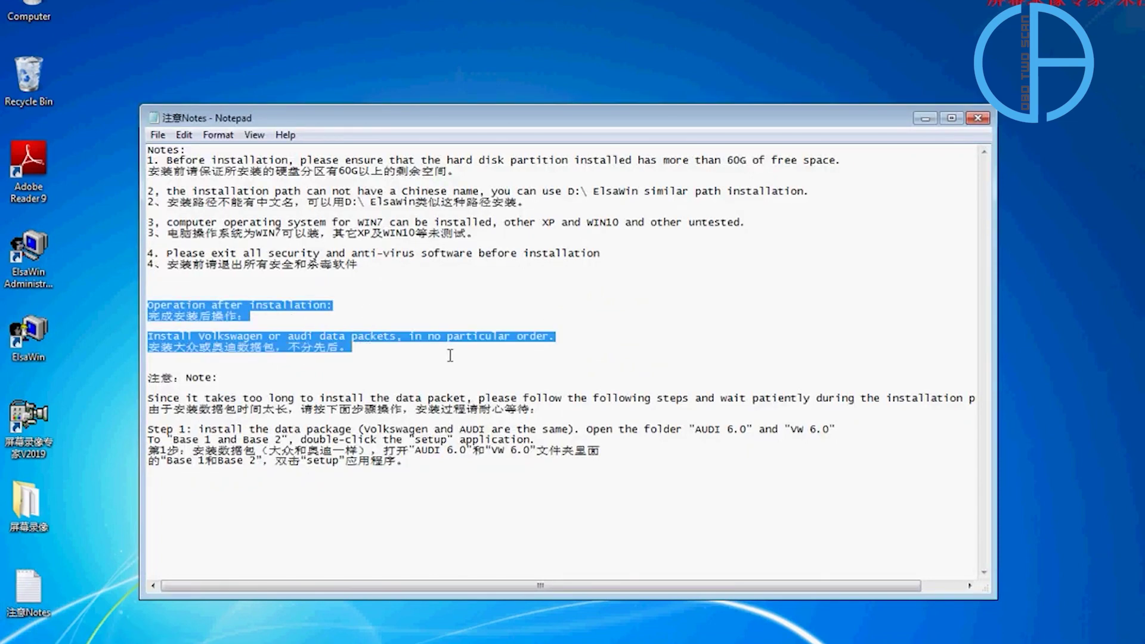
{"action": "left_click_drag", "start_coordinate": [148, 377], "coordinate": [527, 459]}
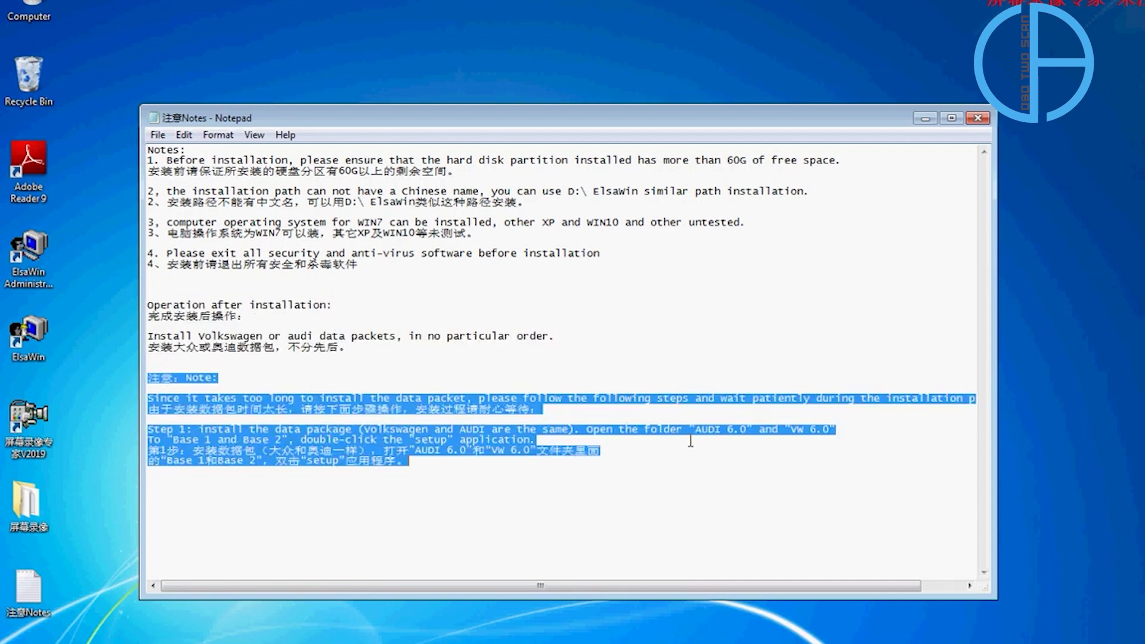
{"action": "left_click", "coordinate": [554, 441]}
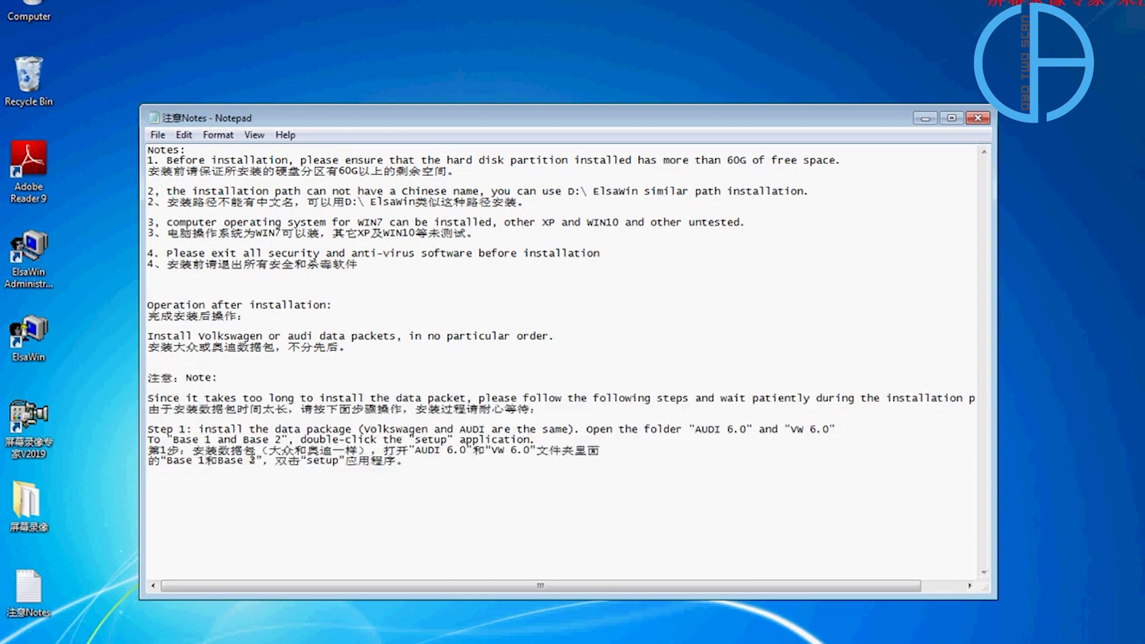
{"action": "left_click_drag", "start_coordinate": [167, 461], "coordinate": [262, 460]}
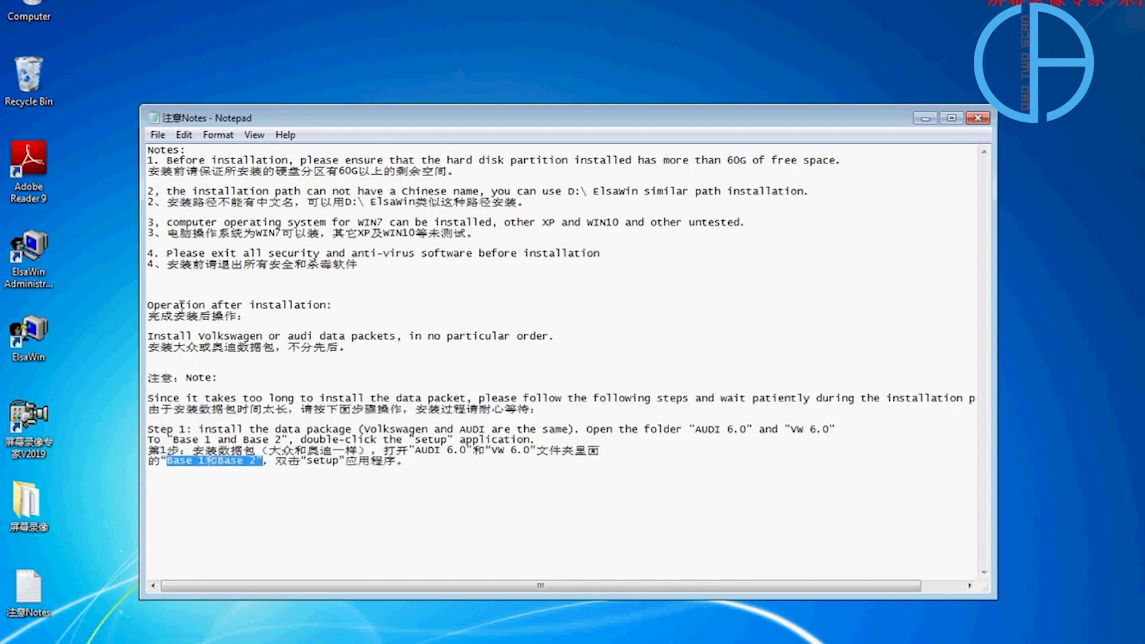
{"action": "double_click", "coordinate": [28, 10]}
{"action": "double_click", "coordinate": [654, 224]}
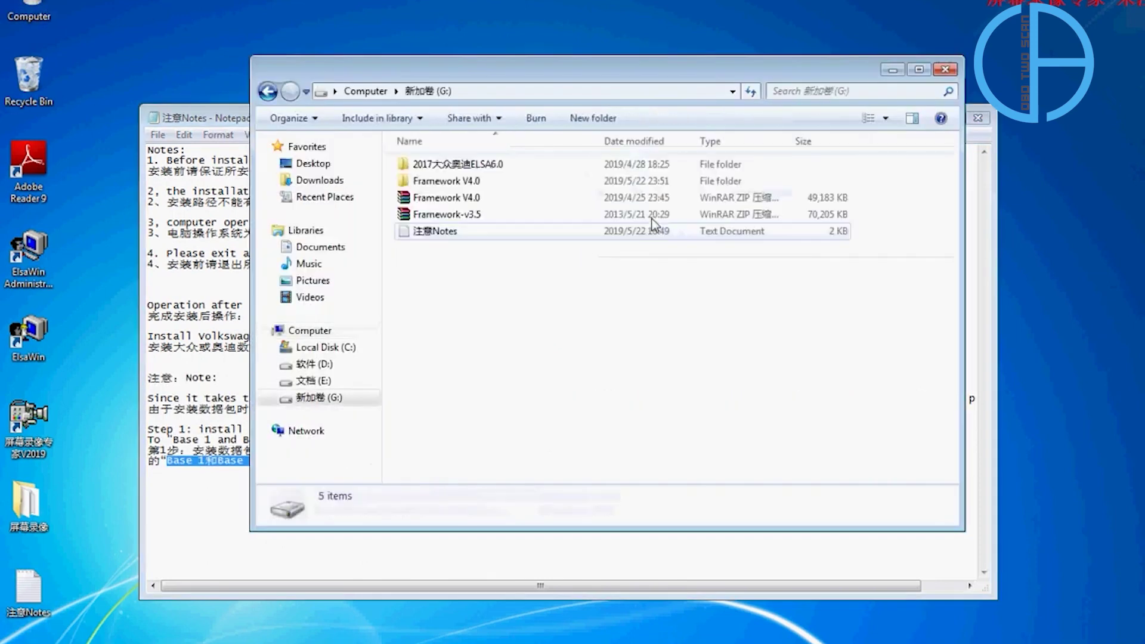
Browse 2017大众奥迪ELSA6.0 to find the AUDI 6.0 01.Base1 and VW 6.0 02.Base02 folders.
{"action": "left_click_drag", "start_coordinate": [552, 74], "coordinate": [802, 100]}
{"action": "double_click", "coordinate": [710, 191]}
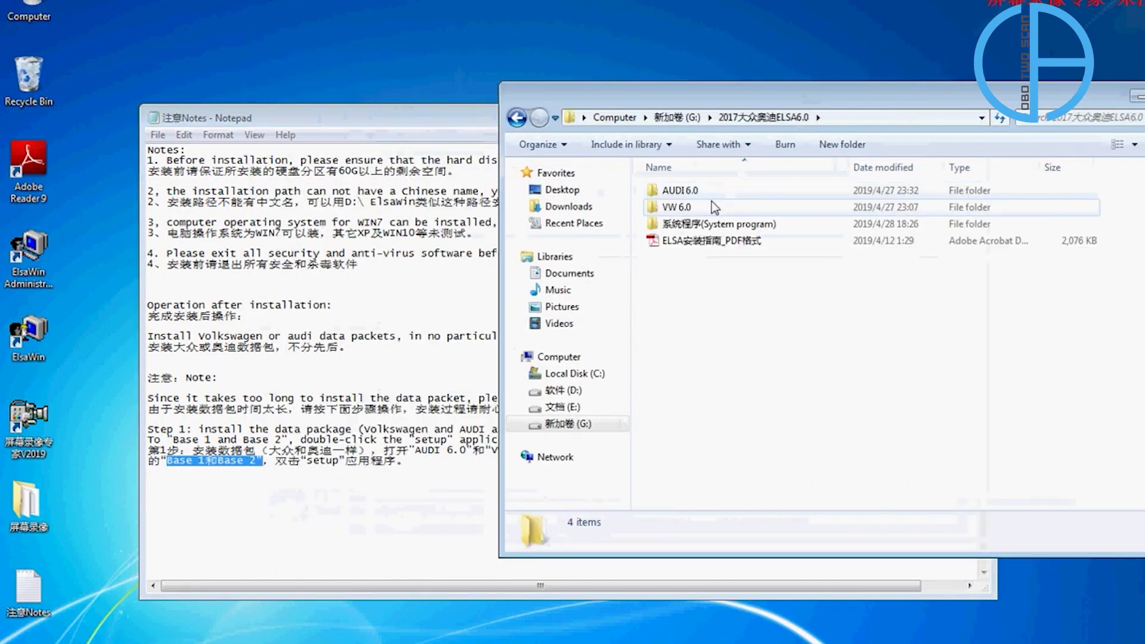
{"action": "double_click", "coordinate": [683, 191]}
{"action": "double_click", "coordinate": [683, 191]}
{"action": "left_click", "coordinate": [517, 118]}
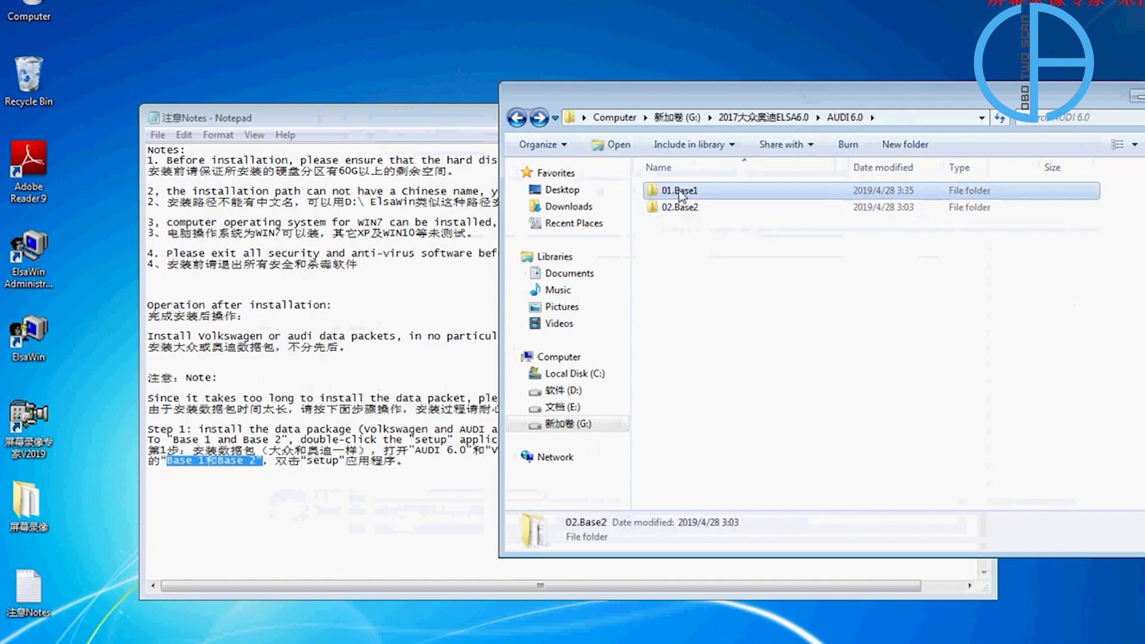
{"action": "left_click", "coordinate": [685, 207]}
{"action": "key", "text": "BackSpace"}
{"action": "double_click", "coordinate": [689, 208]}
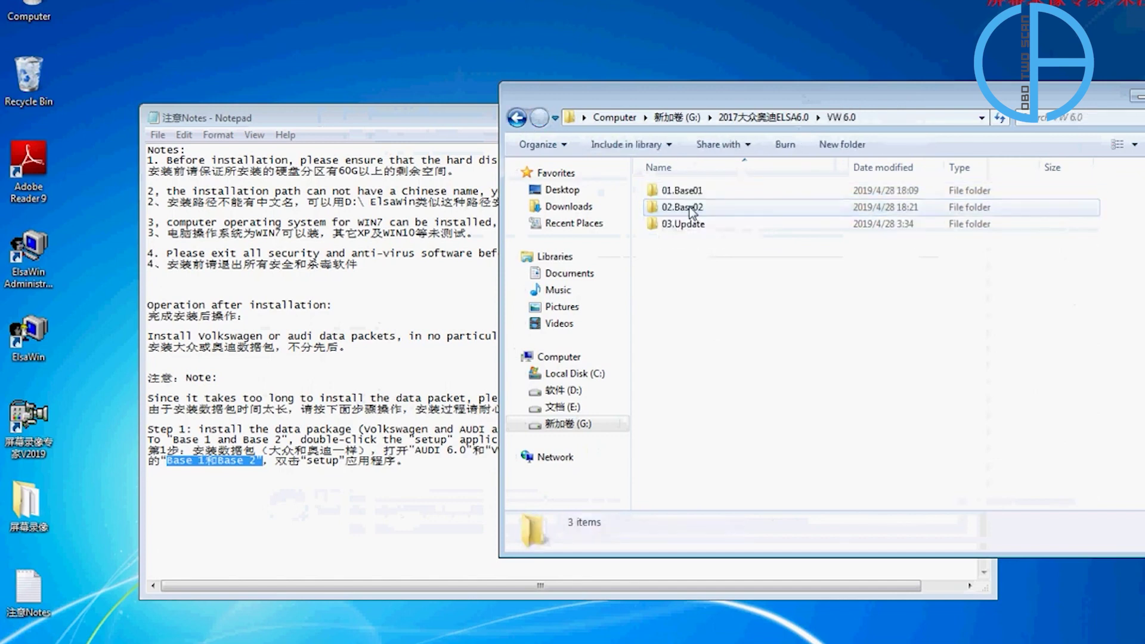
{"action": "left_click", "coordinate": [686, 207]}
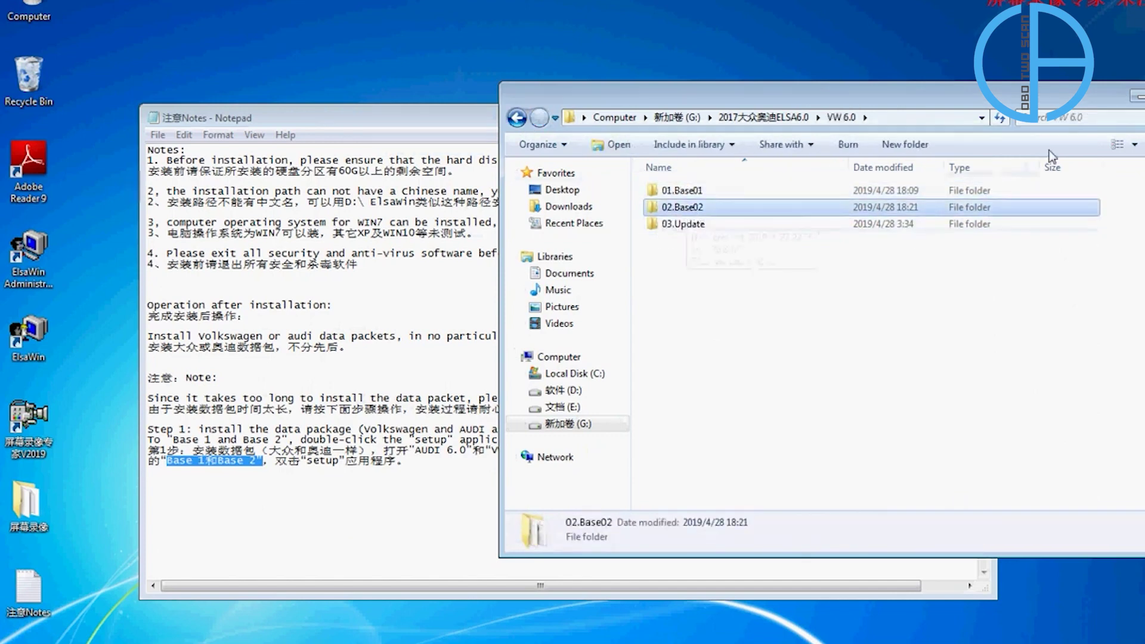
Close Explorer, highlight the post-installation notes again, and close the Notepad notes.
{"action": "left_click", "coordinate": [929, 123]}
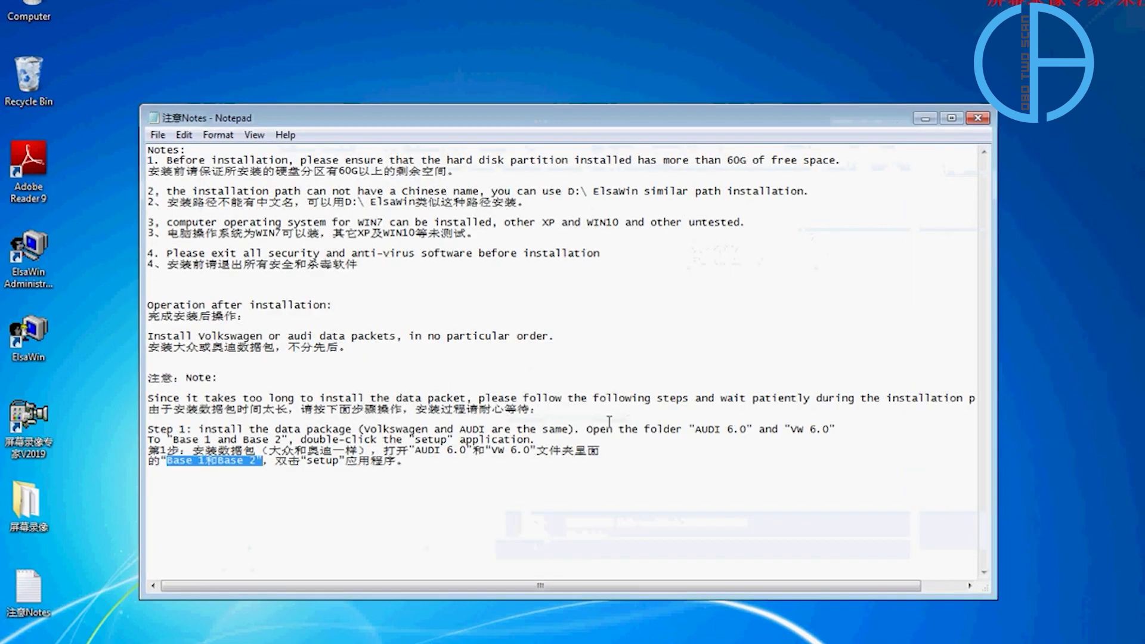
{"action": "left_click", "coordinate": [668, 442]}
{"action": "left_click_drag", "start_coordinate": [500, 470], "coordinate": [148, 305]}
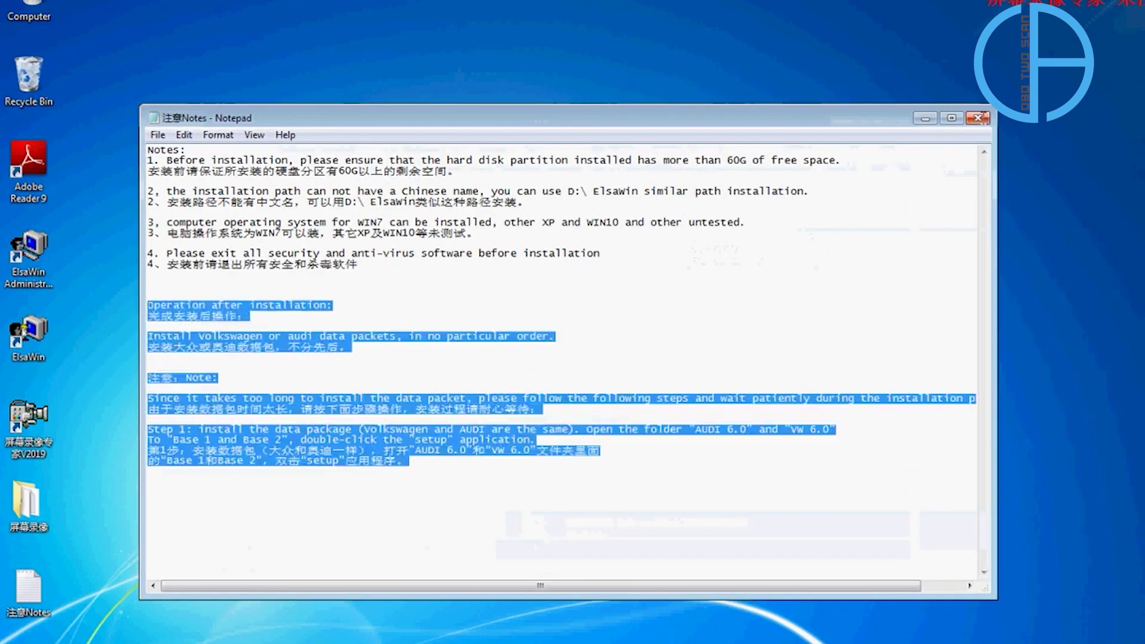
{"action": "left_click", "coordinate": [981, 121]}
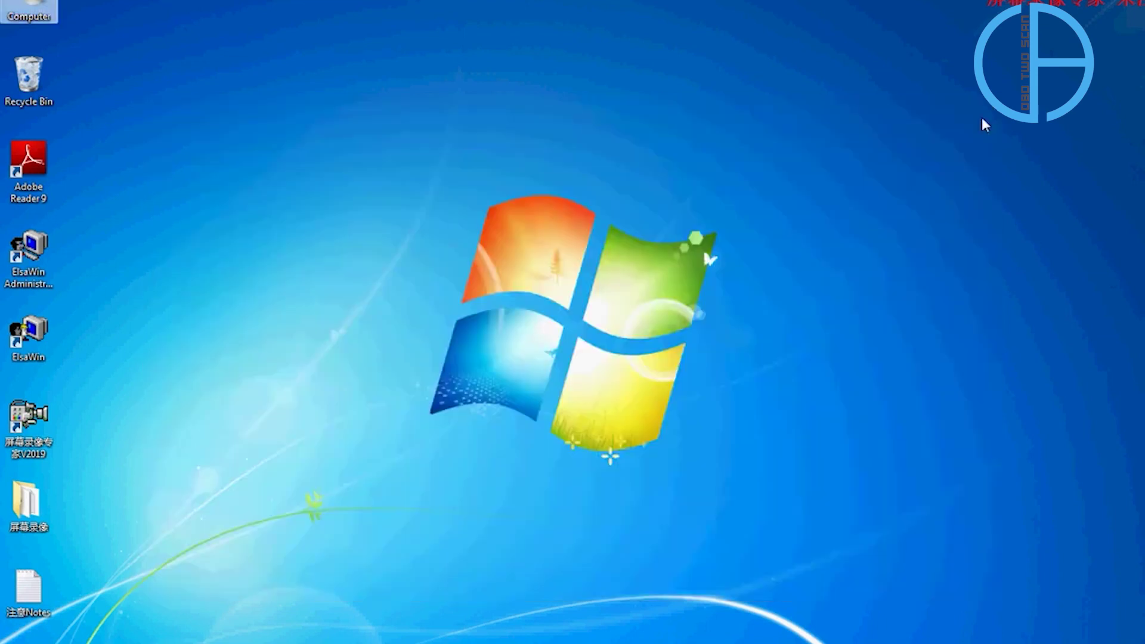